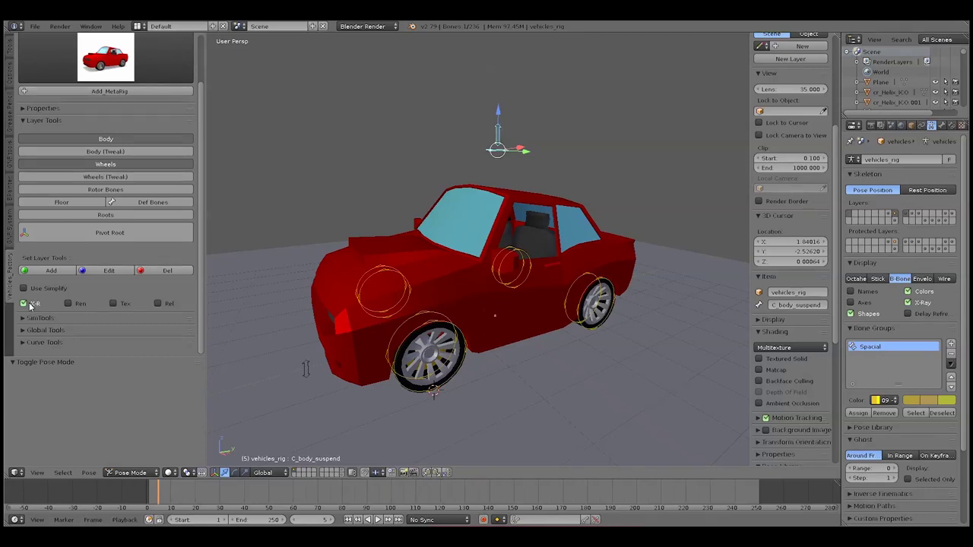
Tick X-R to show the wheel control circles, test-lift the body vertically, then list its rig properties
left_click(30, 304)
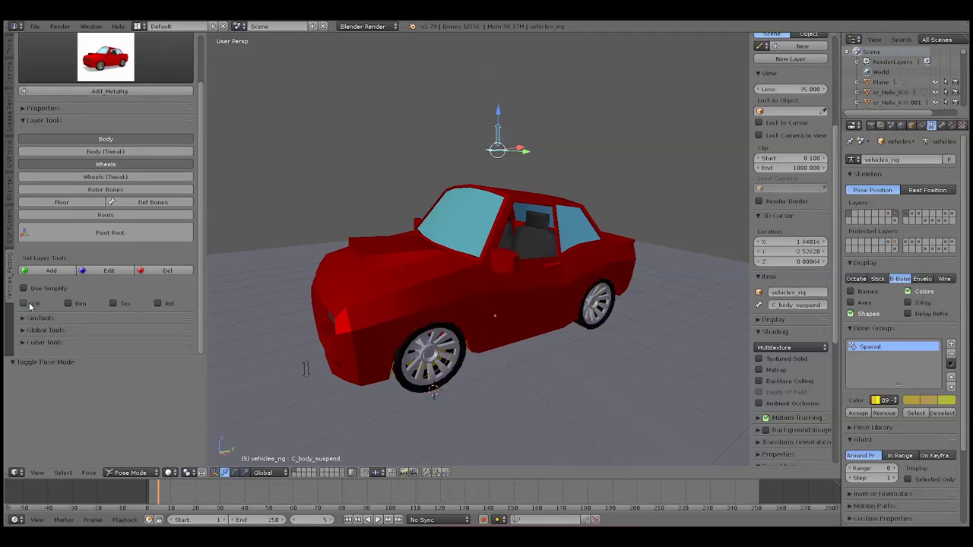
left_click(30, 305)
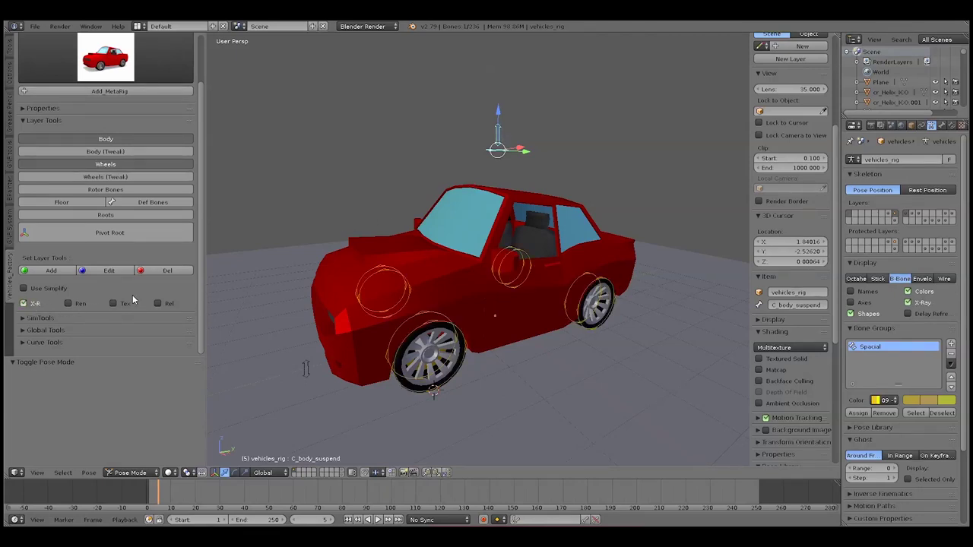
key("g")
key("z")
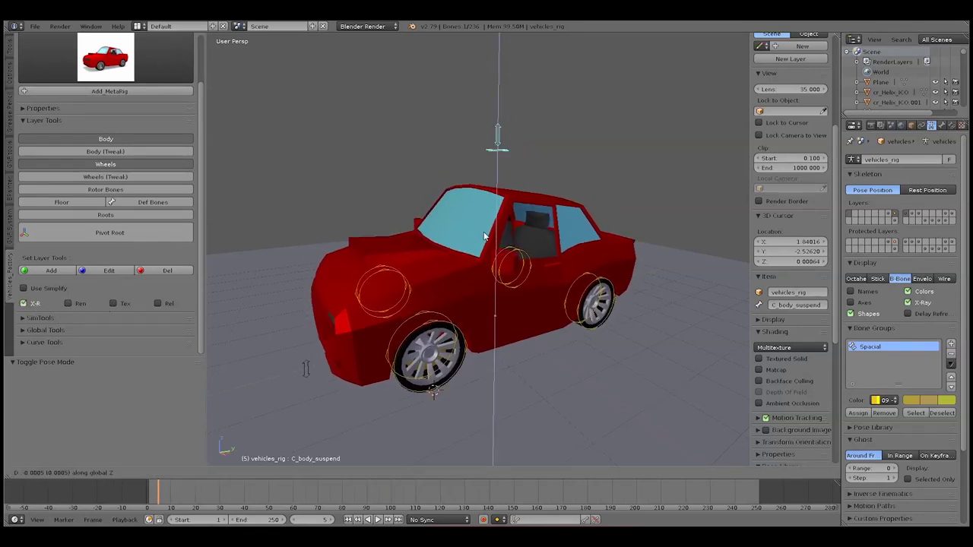
right_click(483, 225)
left_click(74, 121)
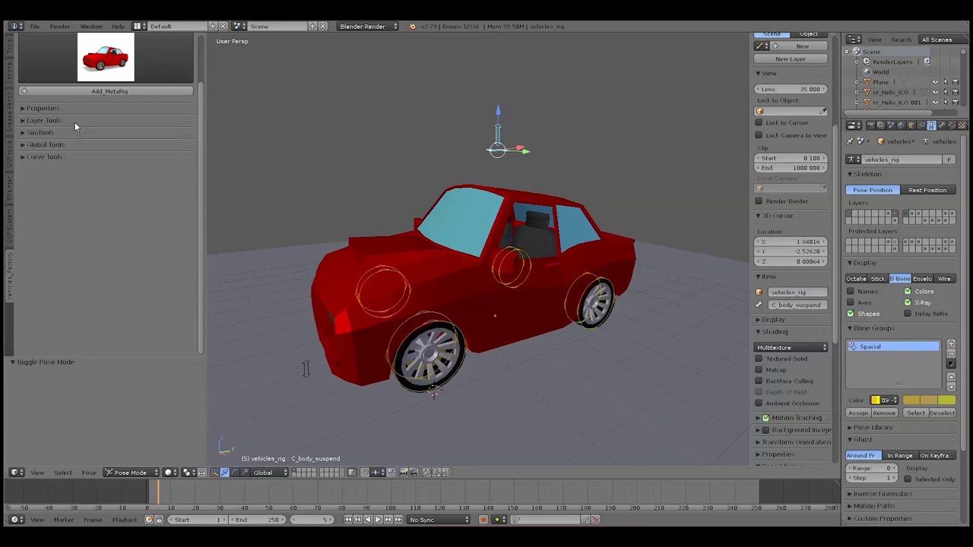
left_click(82, 108)
Show properties for the current control only and inspect the wheel, C_steer and C_body_suspend controls
left_click(91, 125)
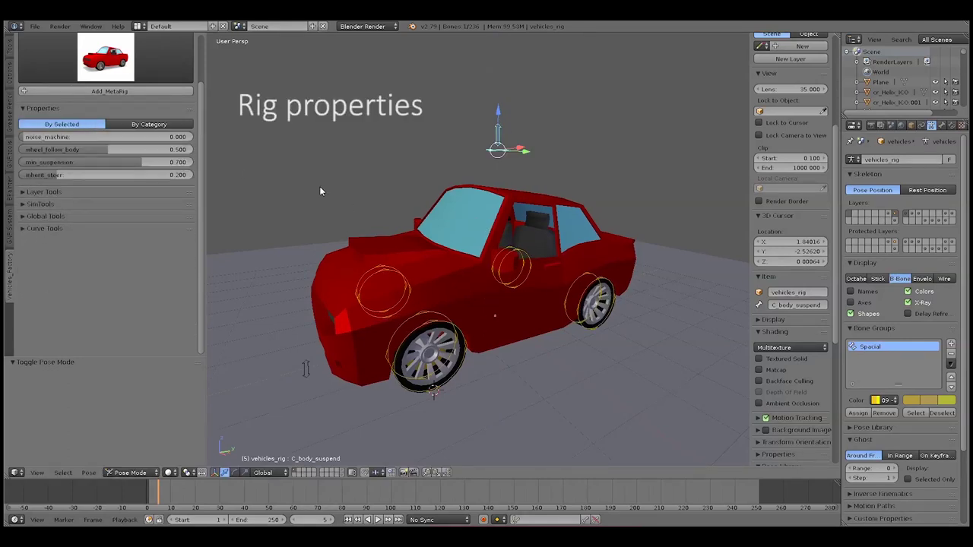
right_click(404, 278)
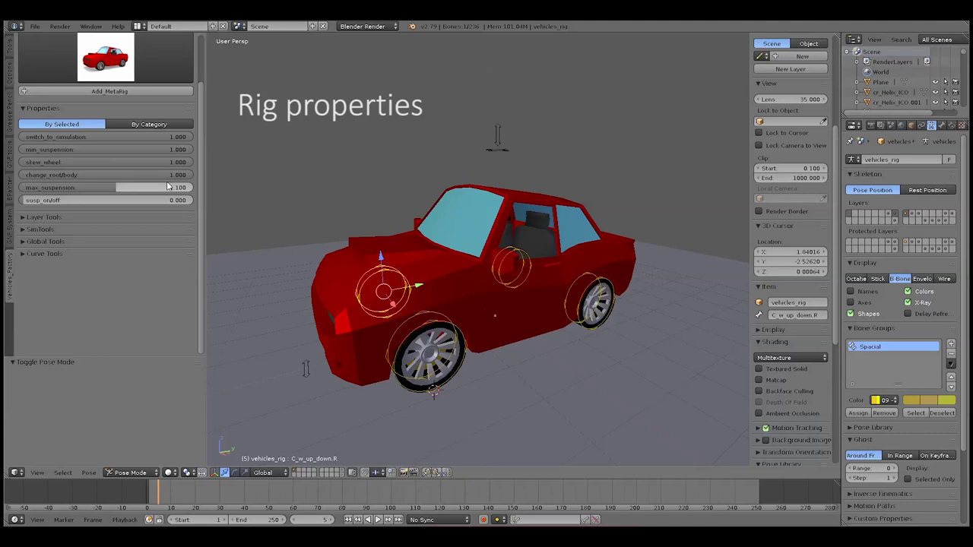
right_click(447, 326)
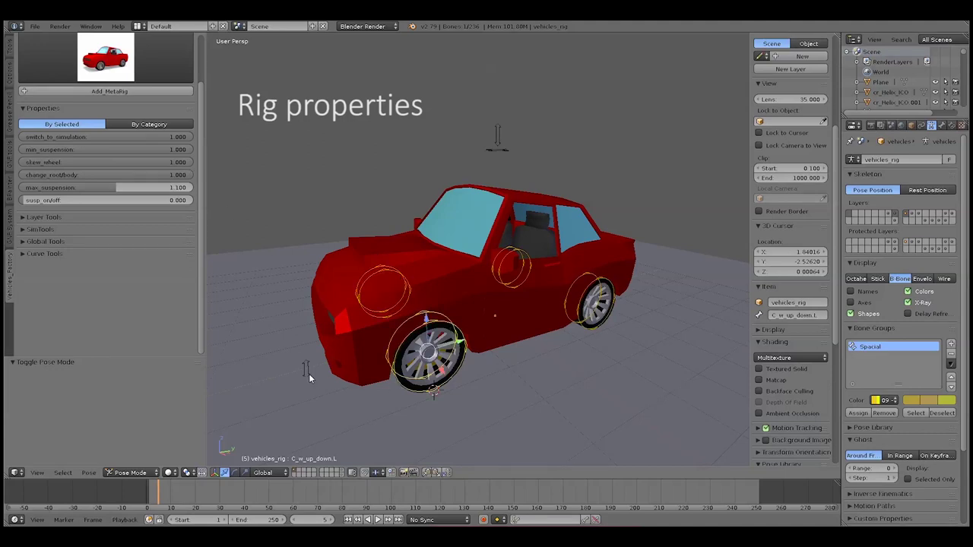
right_click(308, 376)
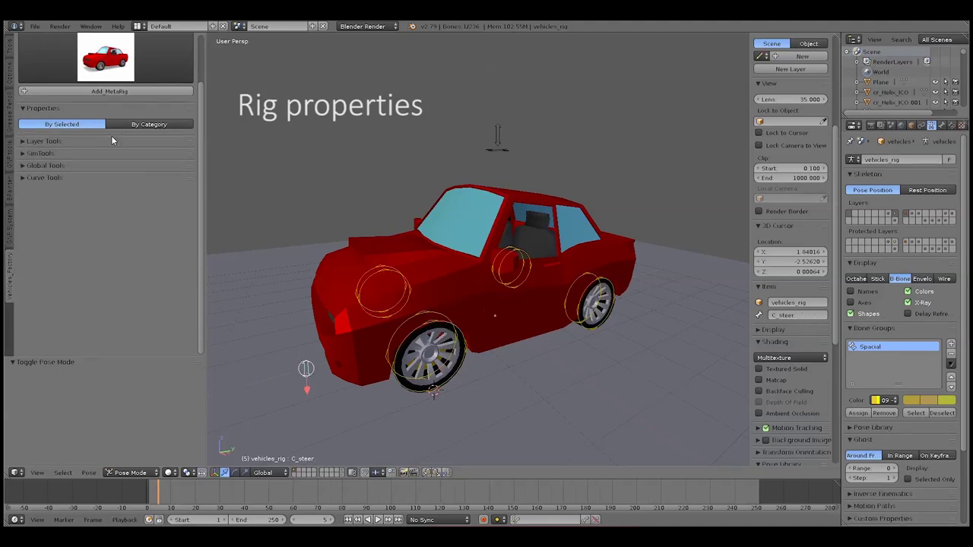
right_click(501, 149)
Group rig properties By Category and browse the Body, Suspension, Wheels Parent, Skew and Engine groups
left_click(137, 126)
left_click(132, 134)
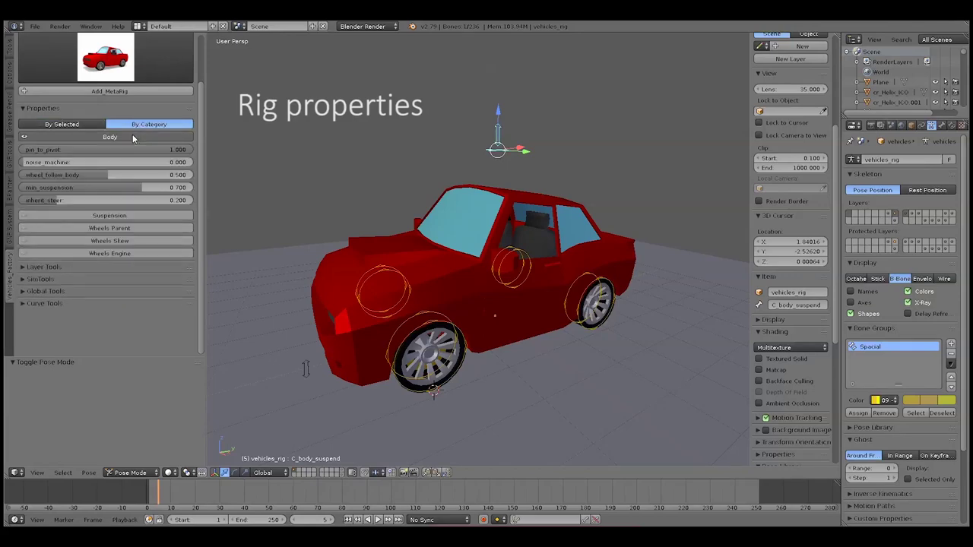
left_click(128, 151)
left_click(125, 162)
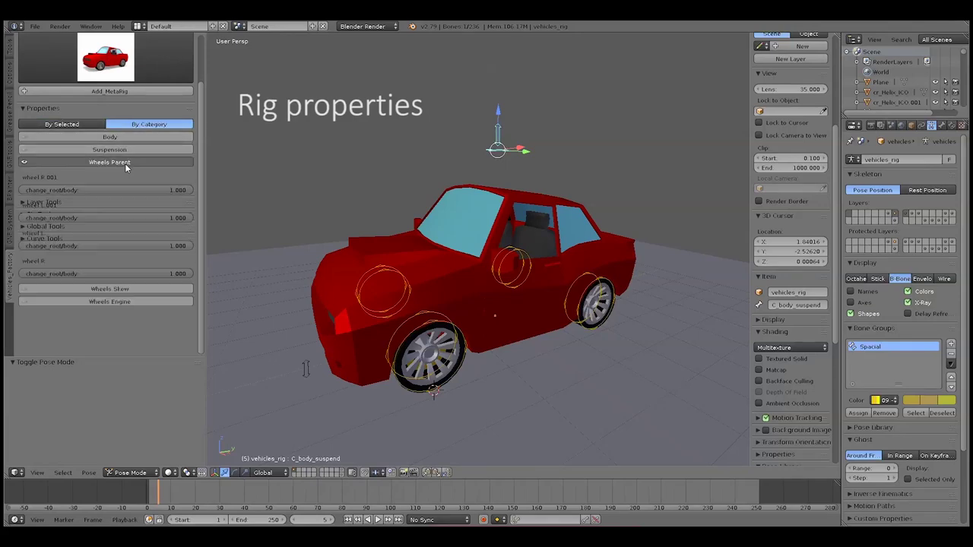
left_click(125, 175)
left_click(124, 176)
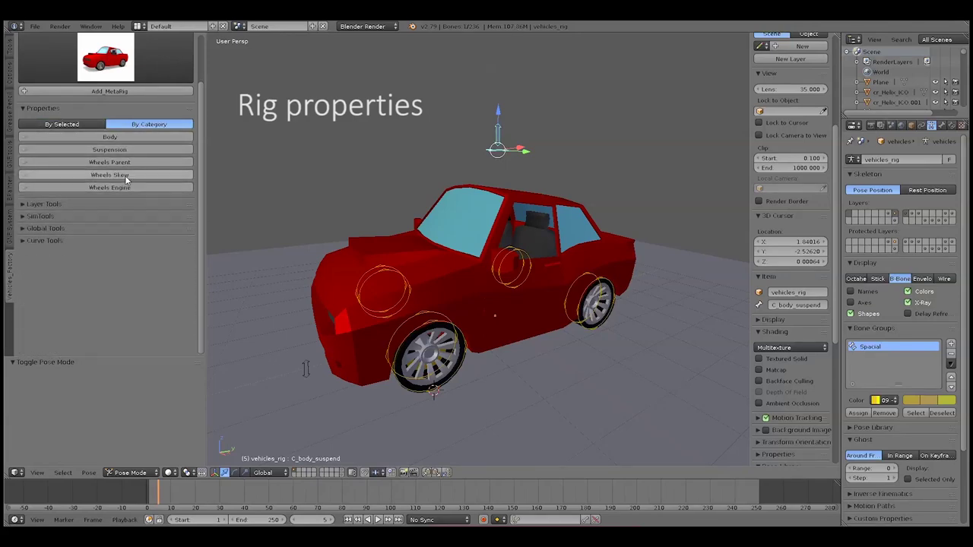
left_click(125, 188)
left_click(125, 188)
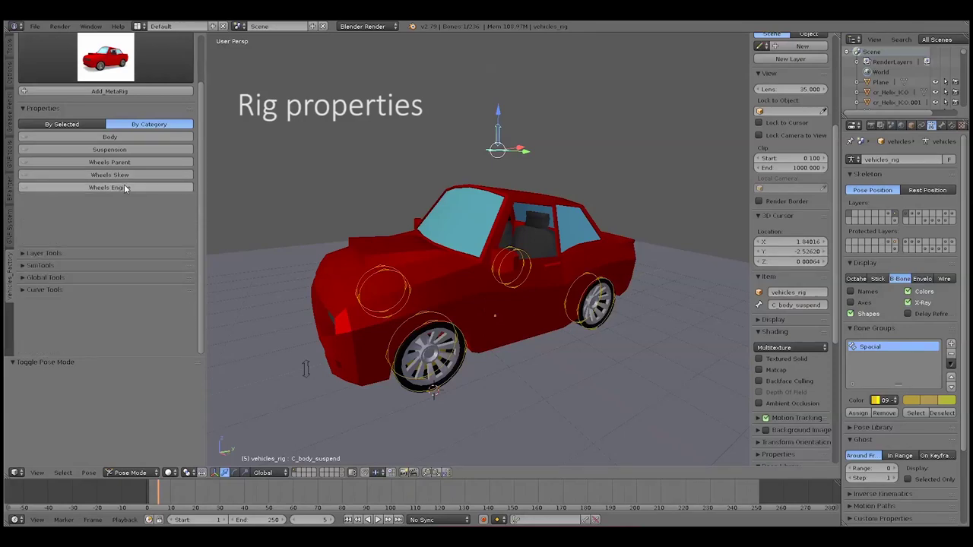
left_click(129, 137)
Test-rotate the body, select the front-left wheel control, and expand the per-wheel Suspension group
key("r")
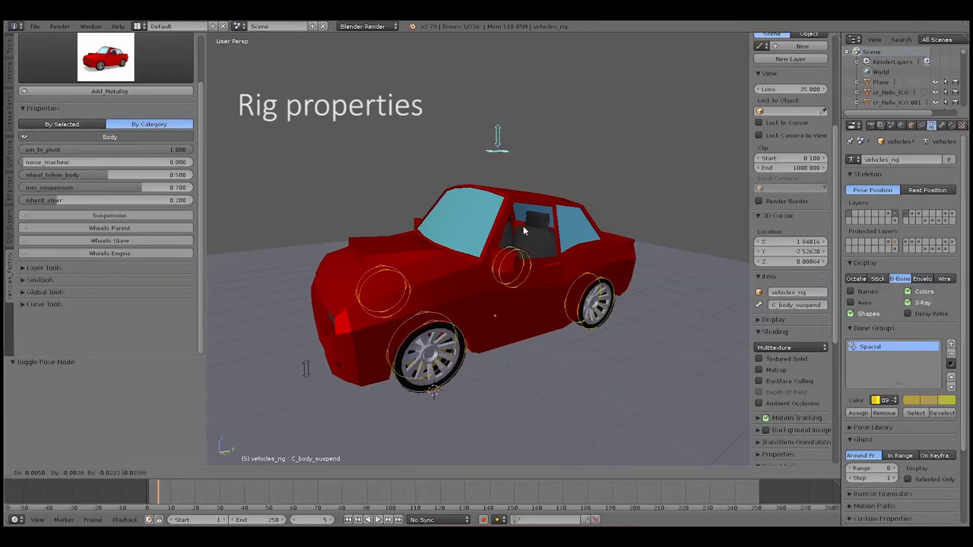
key("Escape")
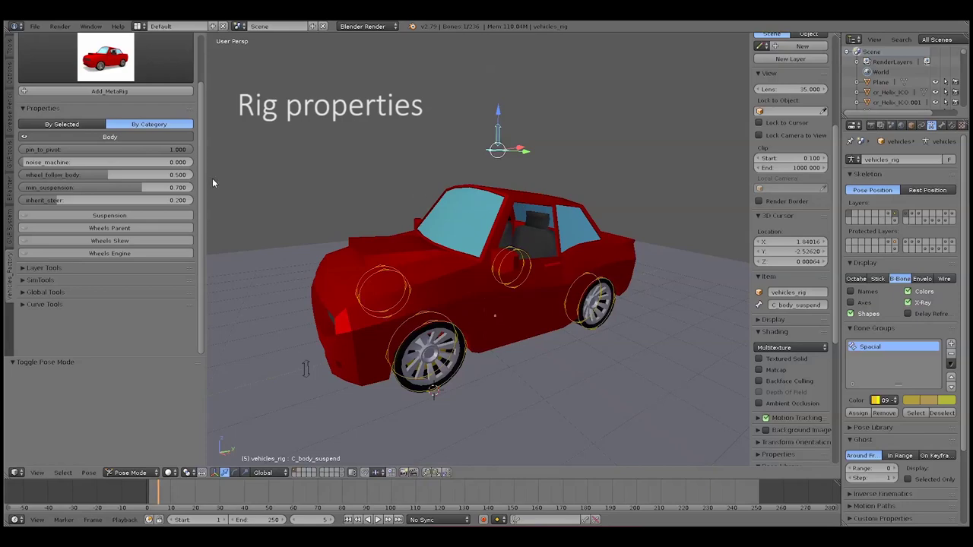
right_click(465, 362)
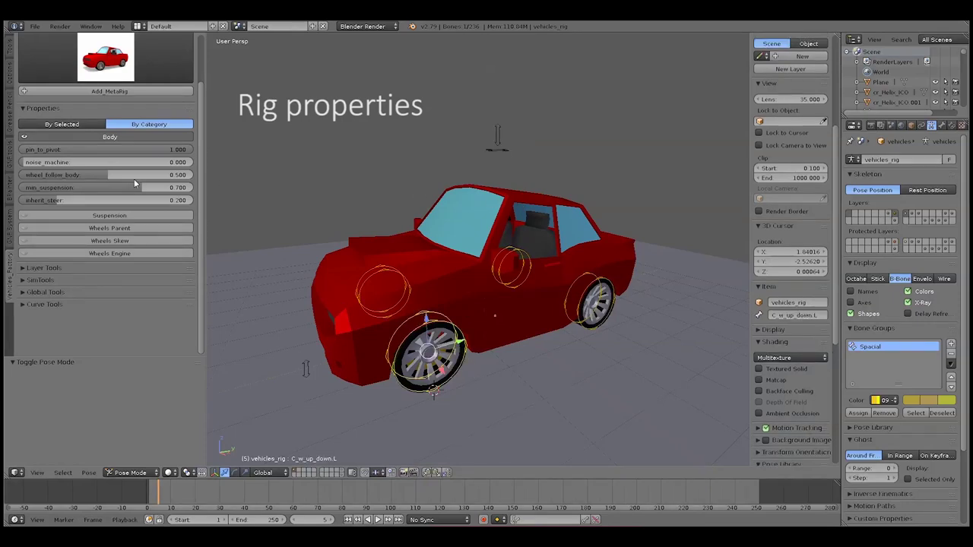
left_click(97, 136)
left_click(98, 162)
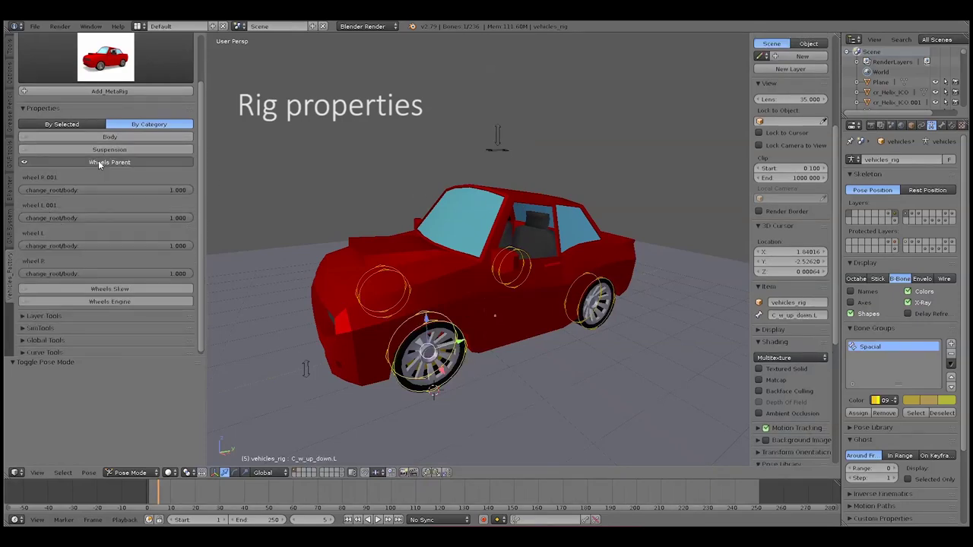
left_click(98, 162)
left_click(106, 150)
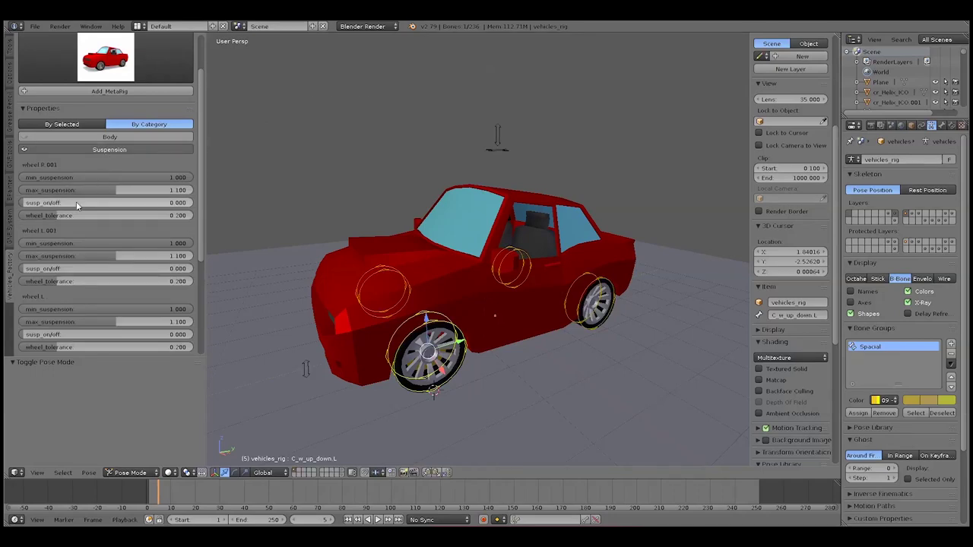
Test-lift C_body_suspend along Z and cancel back to rest
right_click(497, 144)
key("g")
key("z")
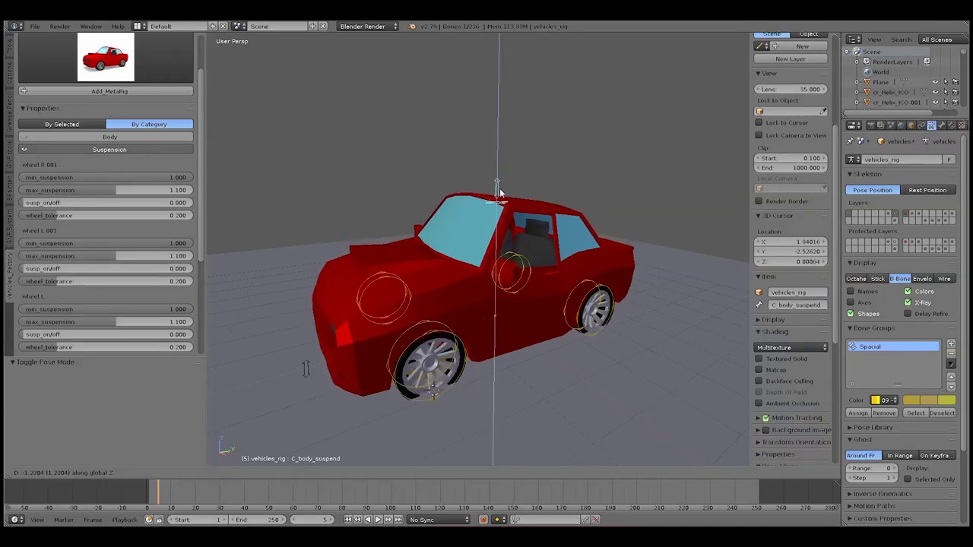
right_click(495, 145)
Set wheel R.001 susp_on/off to 1.000 and test the body lift again
left_click_drag(77, 202, 142, 202)
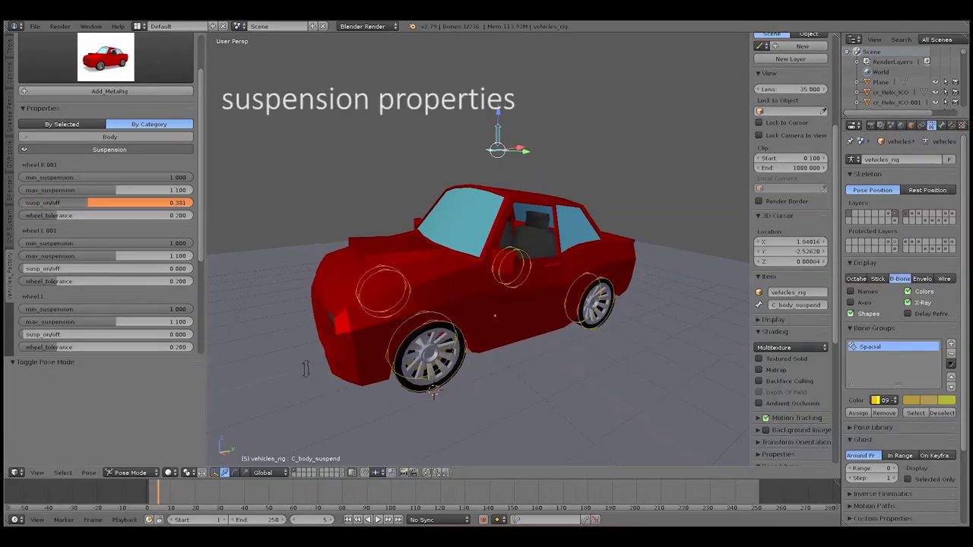
key("g")
key("z")
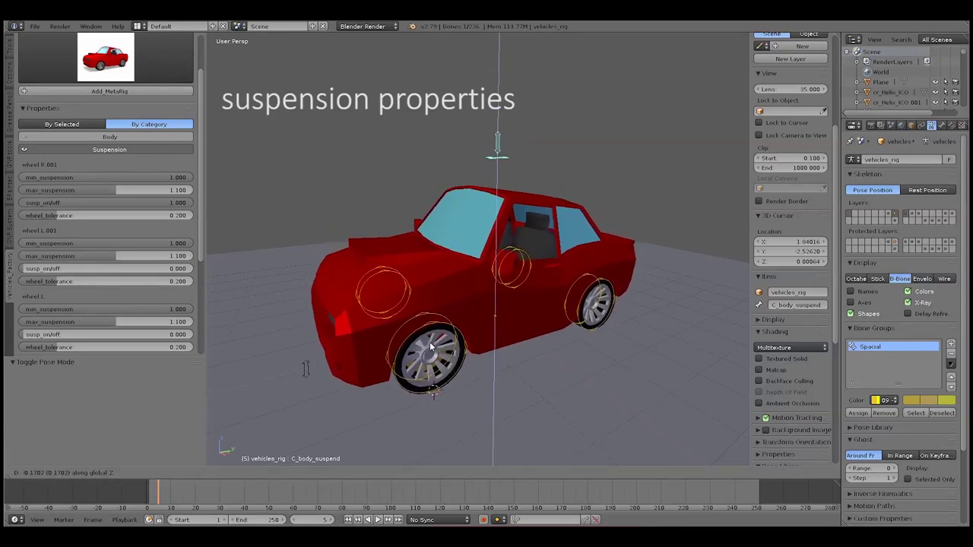
right_click(374, 315)
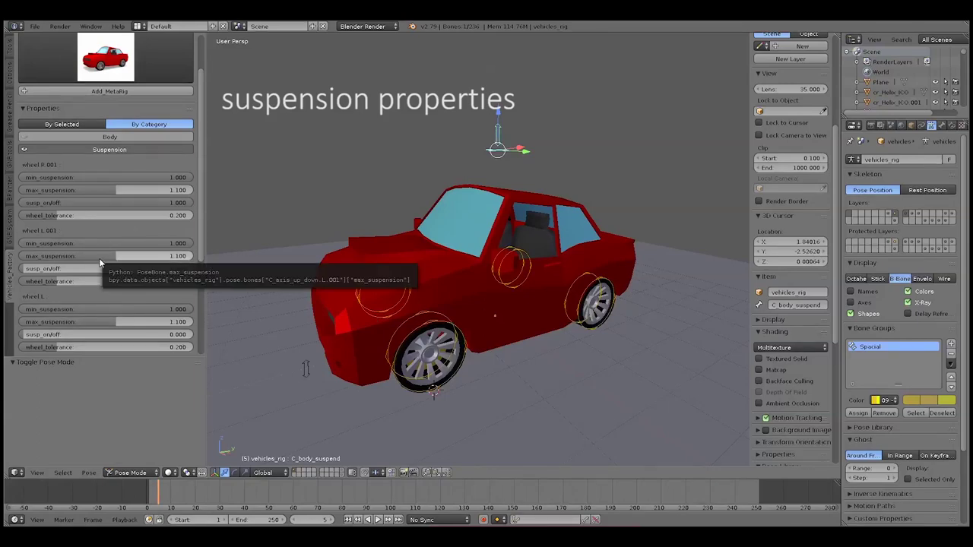
Turn suspension on for wheel L, raise the body to test all wheels, and collapse Suspension
scroll(128, 260, "down", 2)
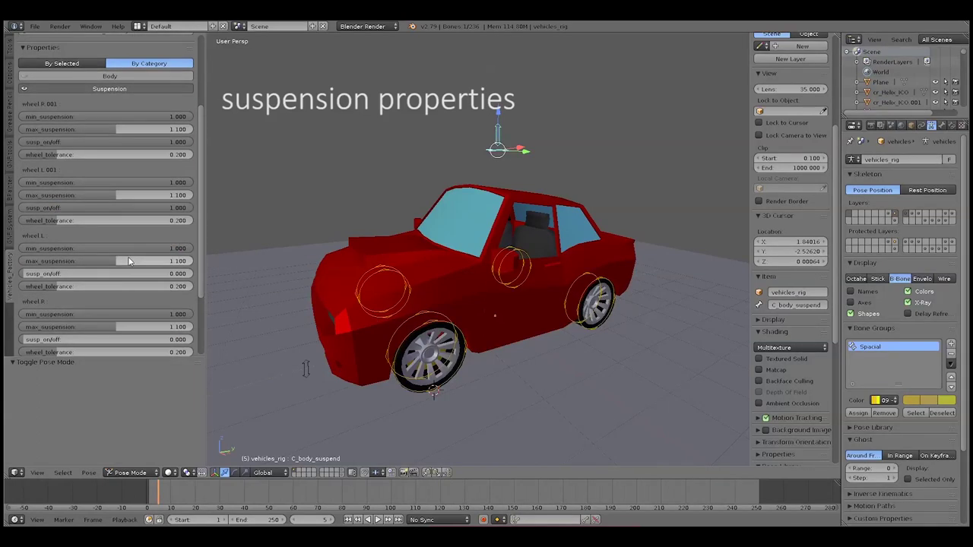
left_click(74, 274)
scroll(75, 280, "down", 2)
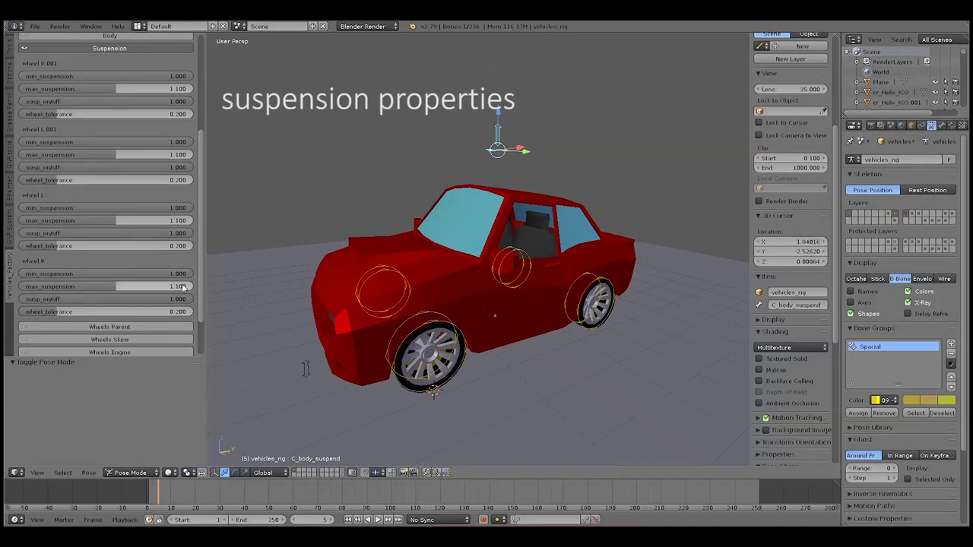
key("g")
key("z")
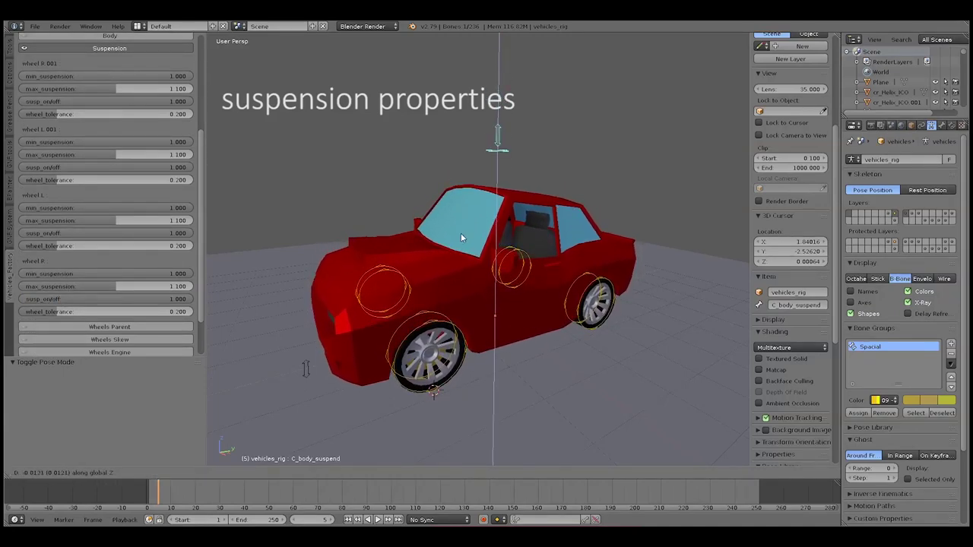
left_click(461, 239)
scroll(139, 263, "up", 3)
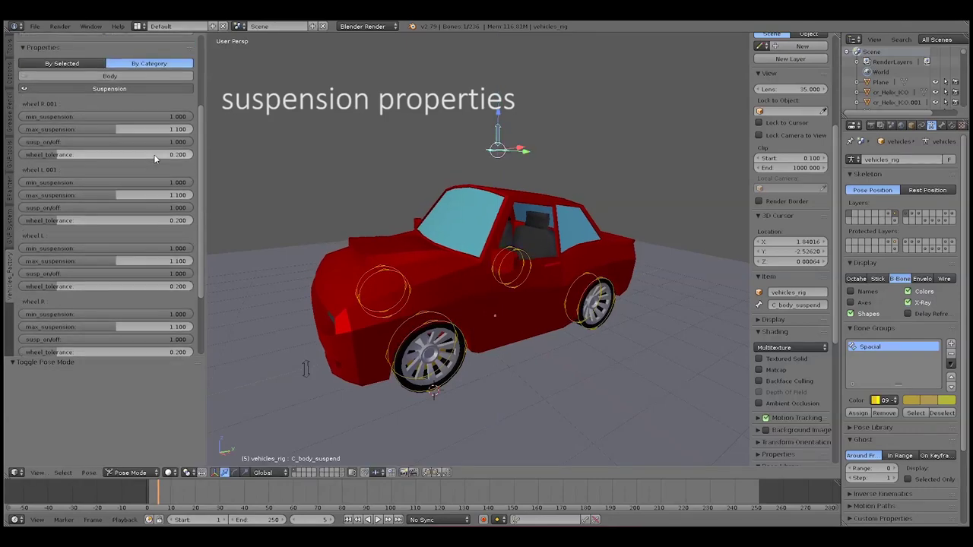
left_click(98, 96)
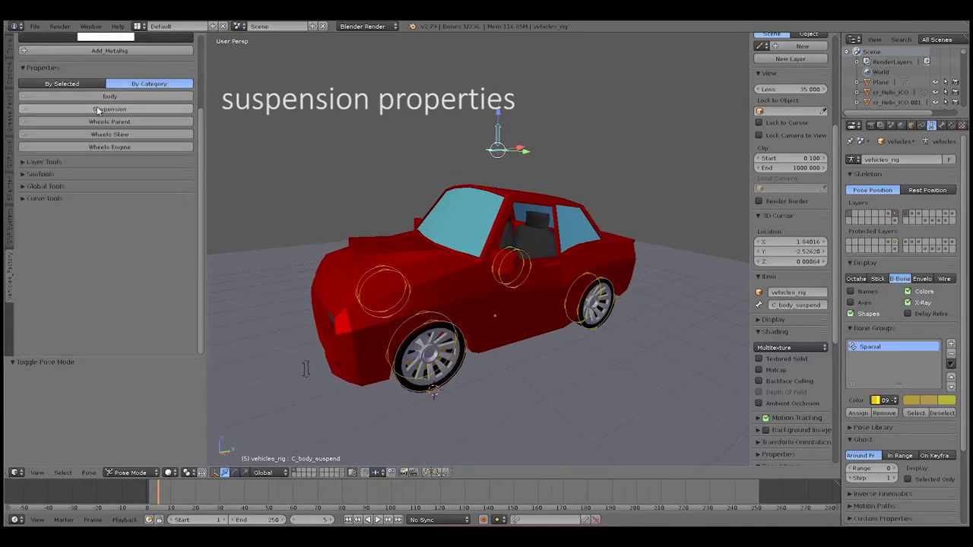
left_click(146, 94)
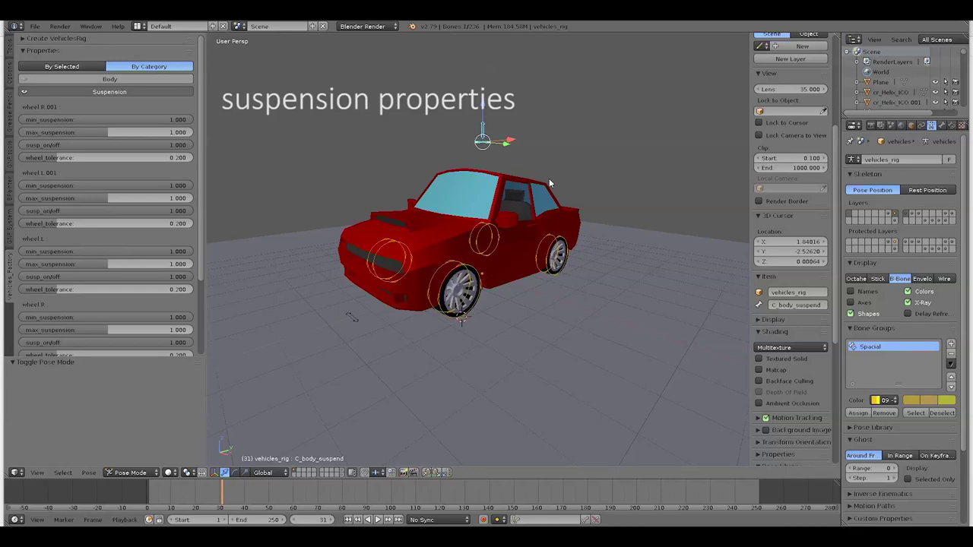
Test-lift the car body along Z and move the C_steer control, cancelling each test
key("g")
key("z")
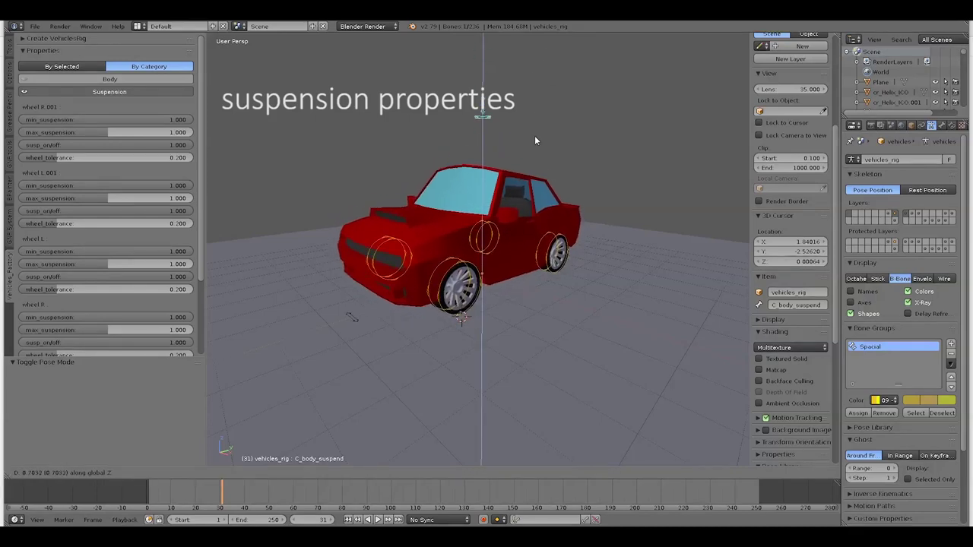
right_click(503, 217)
right_click(356, 320)
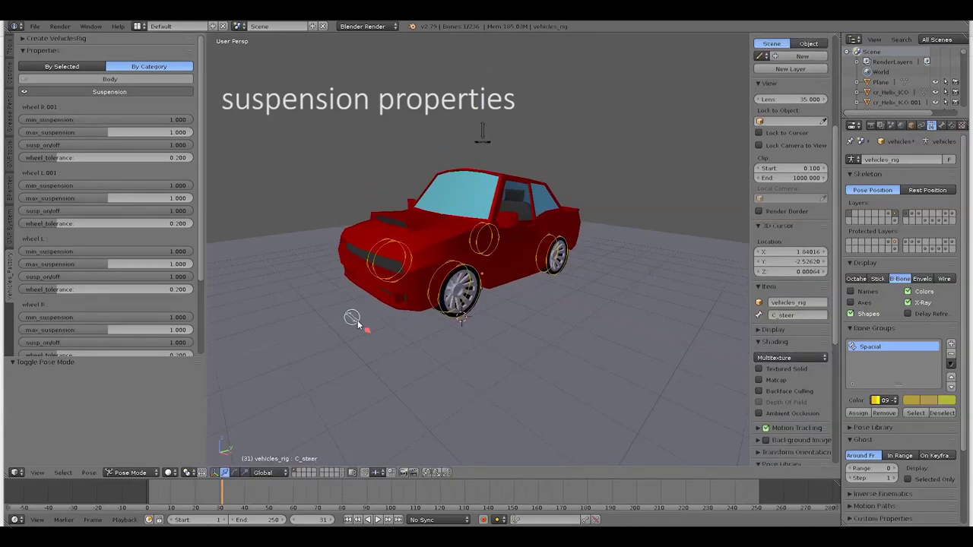
key("g")
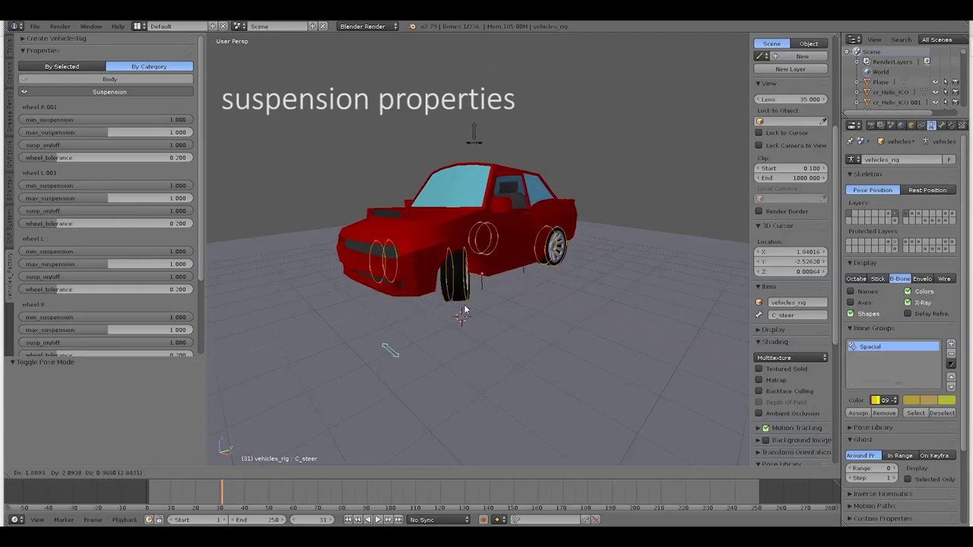
right_click(465, 311)
right_click(476, 130)
key("g")
key("z")
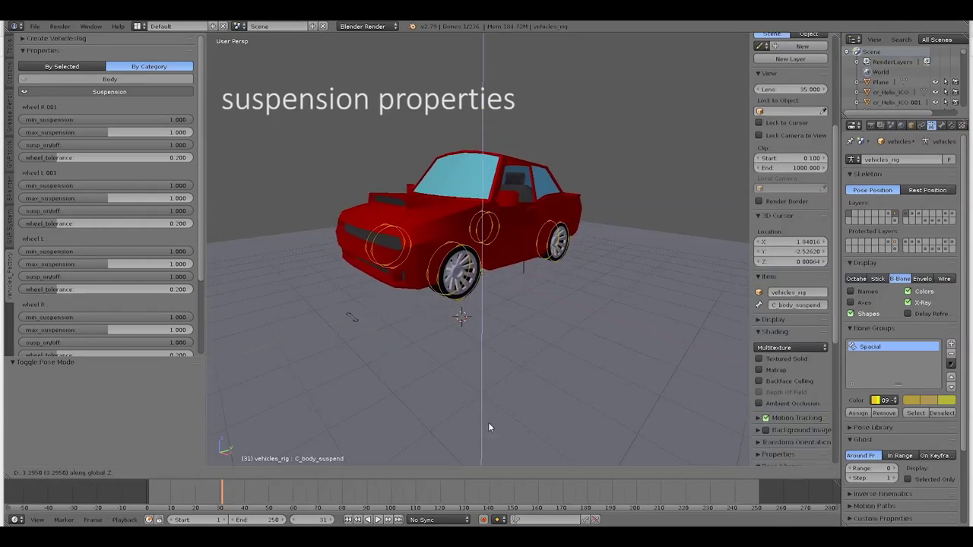
right_click(490, 428)
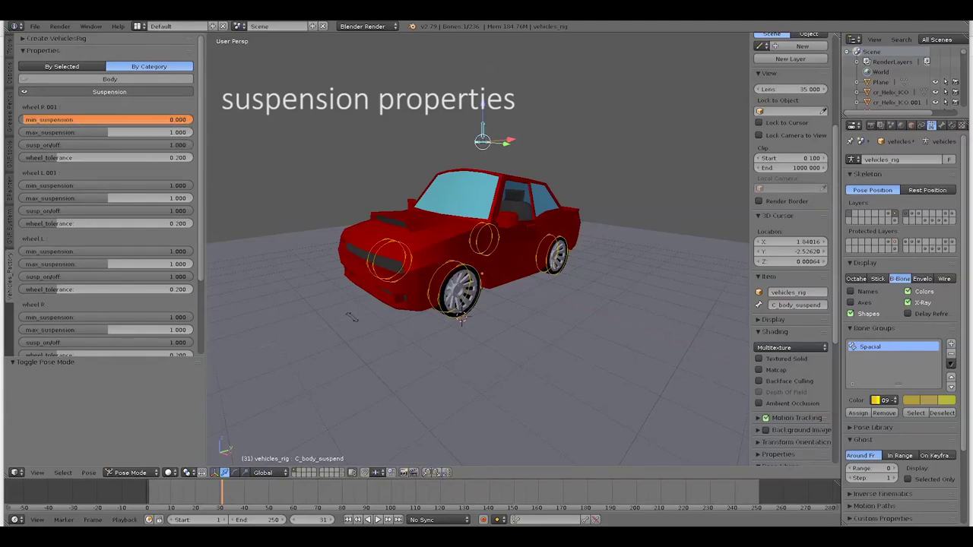
Repeat body lift tests while adjusting wheel R's min_suspension value
key("g")
key("z")
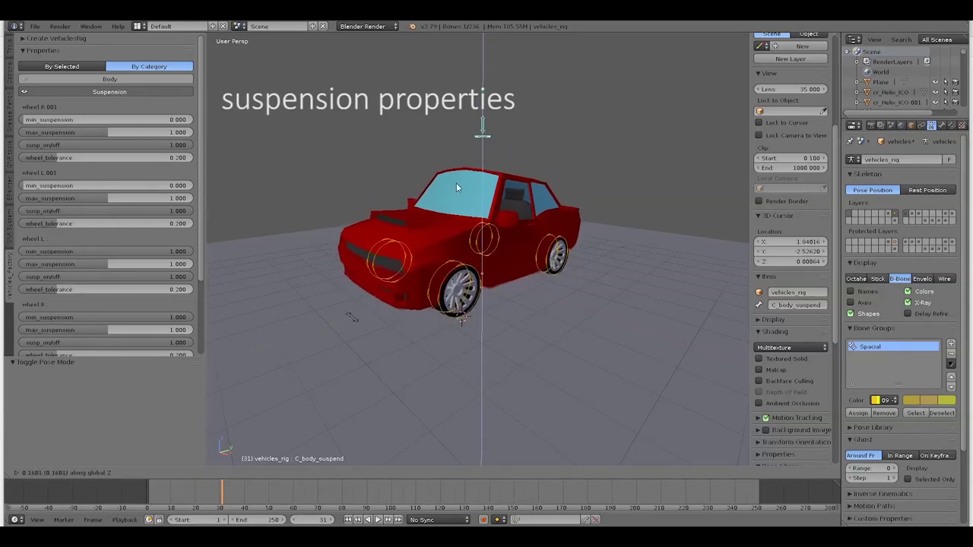
right_click(456, 250)
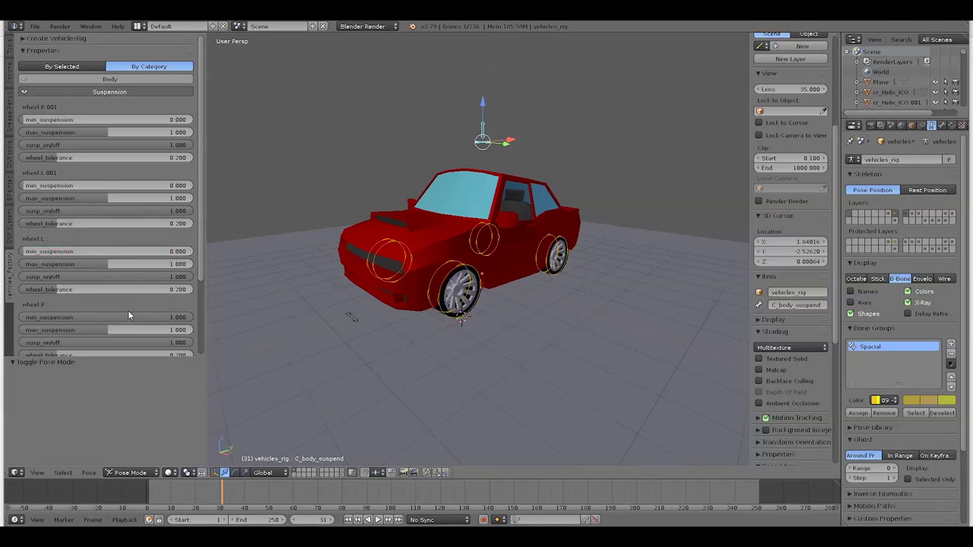
key("g")
key("z")
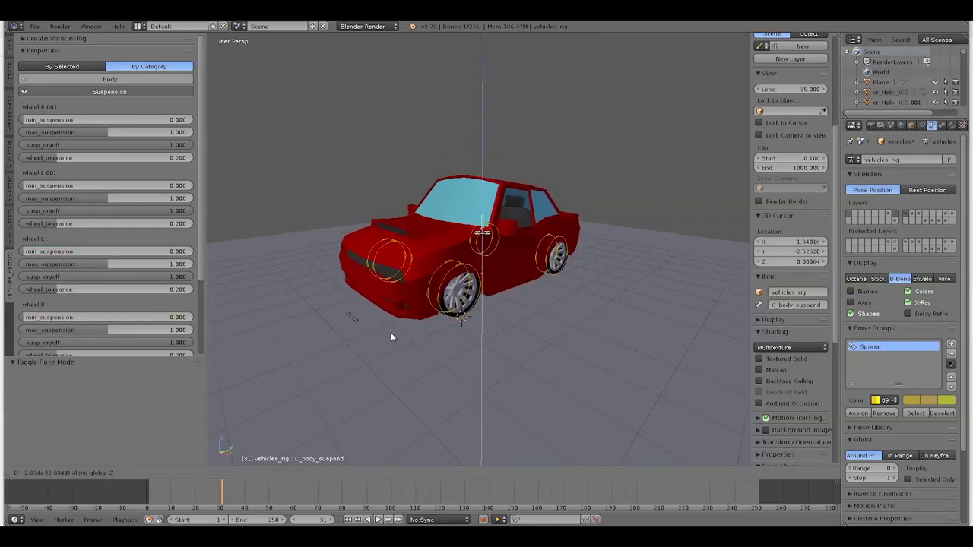
right_click(391, 338)
left_click_drag(119, 317, 193, 317)
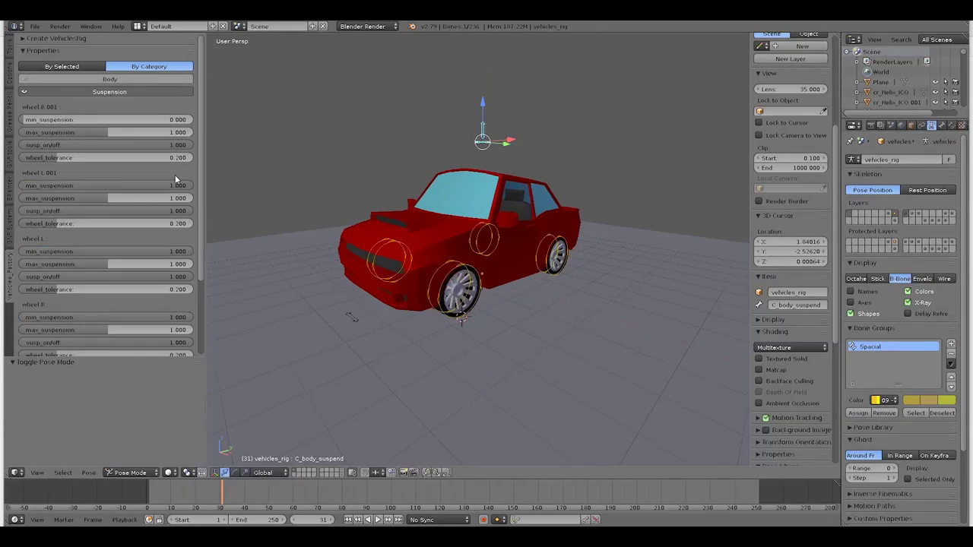
key("g")
key("z")
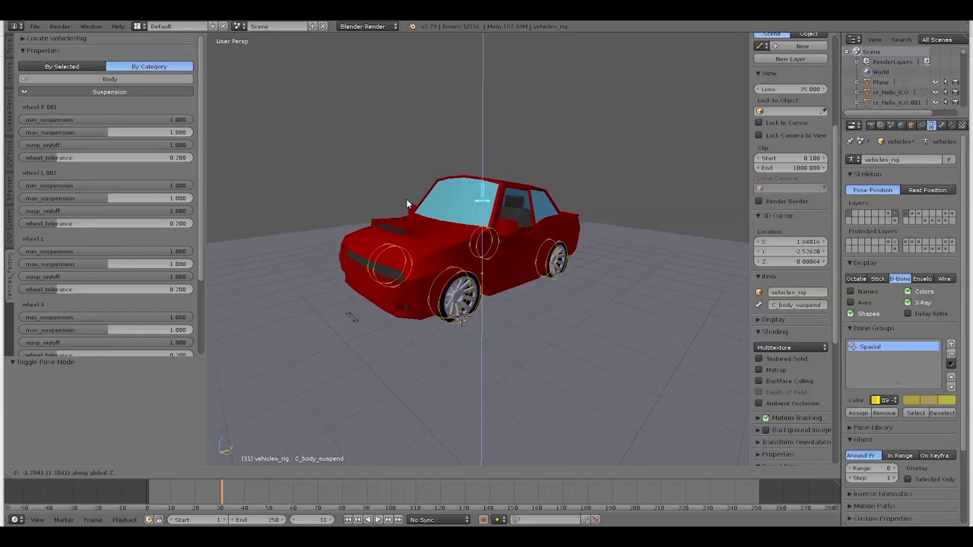
right_click(405, 198)
Set min_suspension to 0.000 on wheels R.001, L and R, then test body lift and steering
left_click_drag(161, 119, 111, 126)
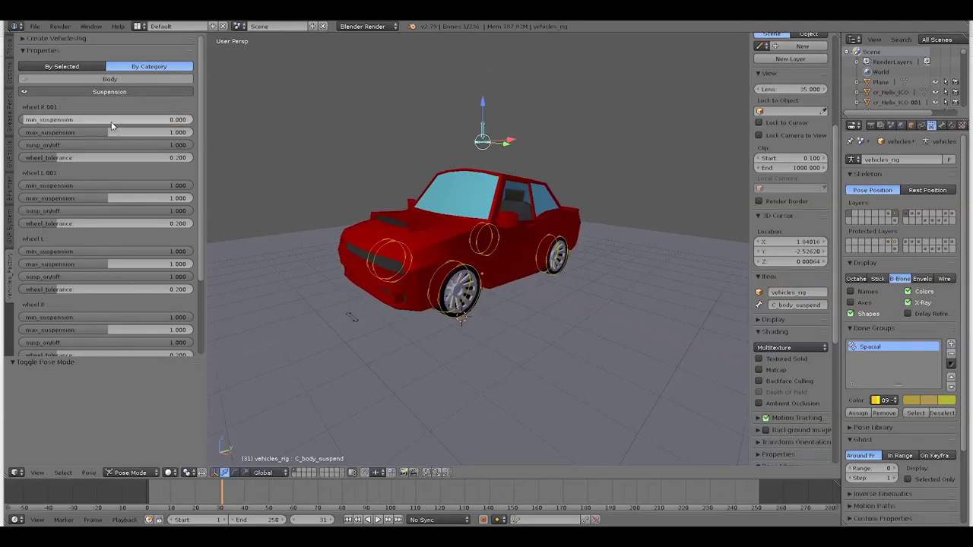
left_click_drag(137, 249, 106, 251)
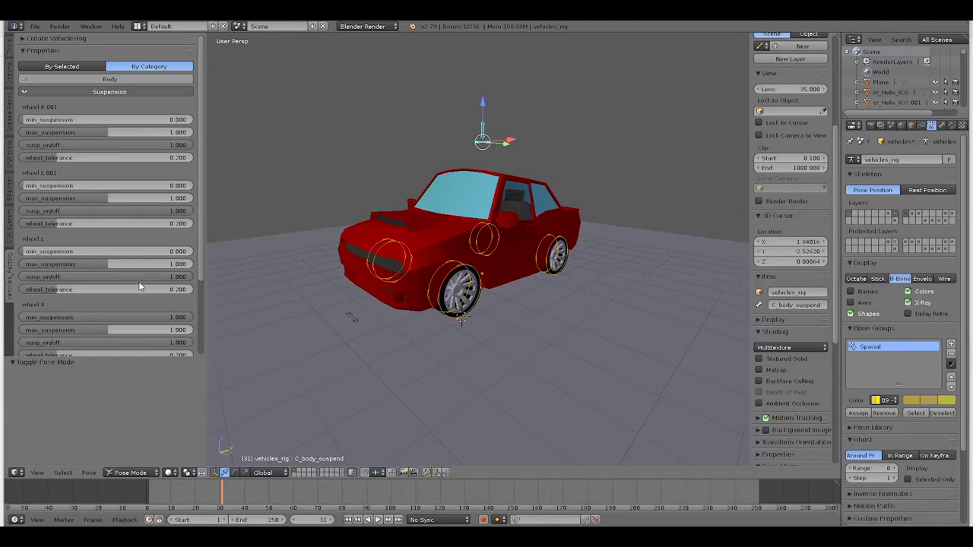
left_click_drag(139, 317, 108, 317)
key("g")
key("z")
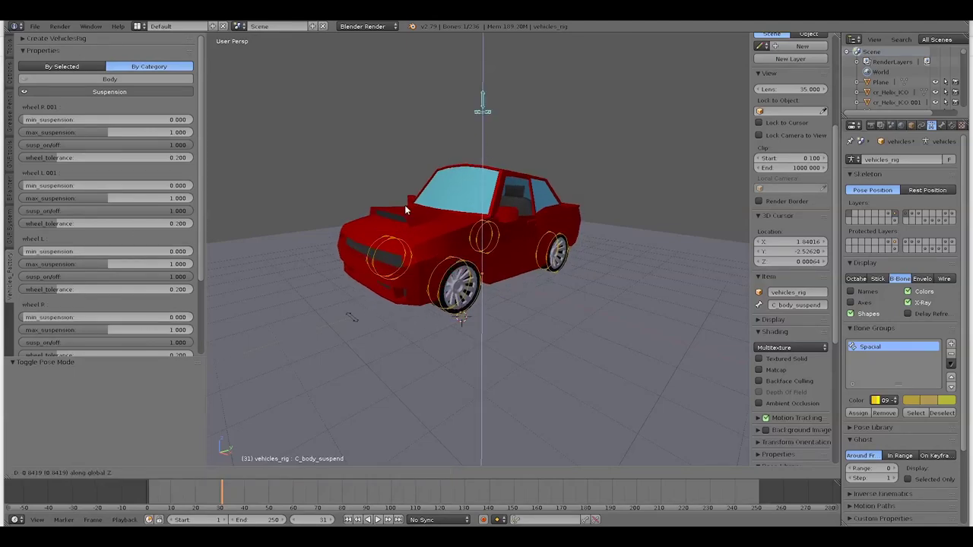
right_click(401, 175)
right_click(351, 321)
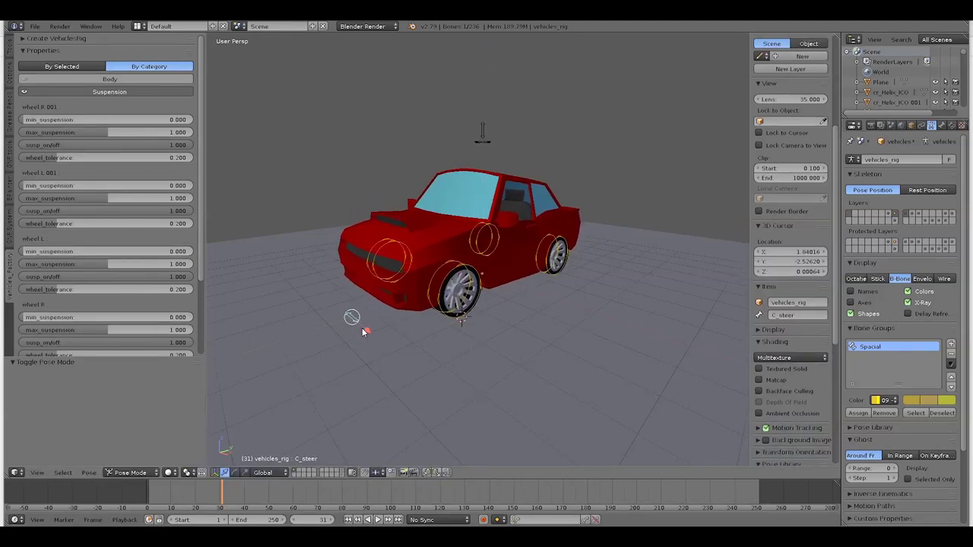
key("g")
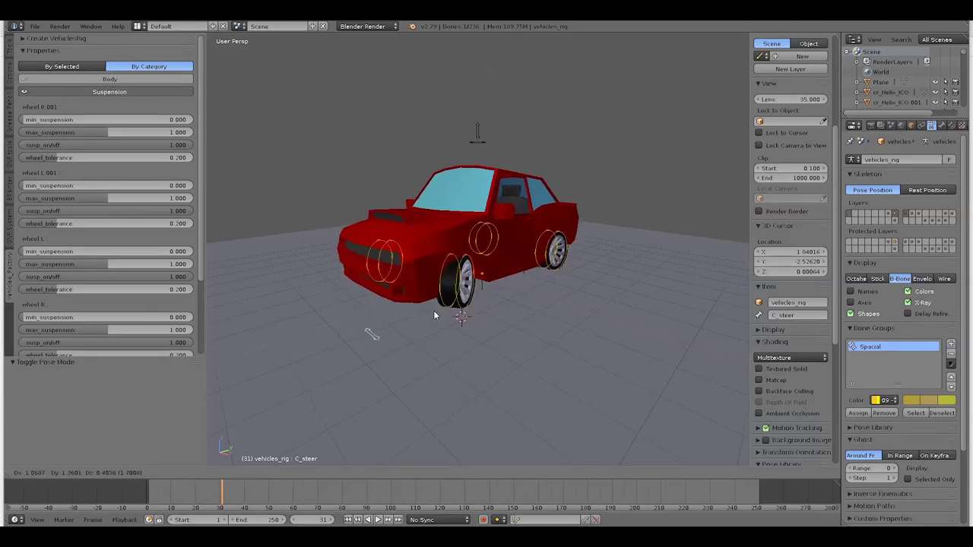
left_click(311, 289)
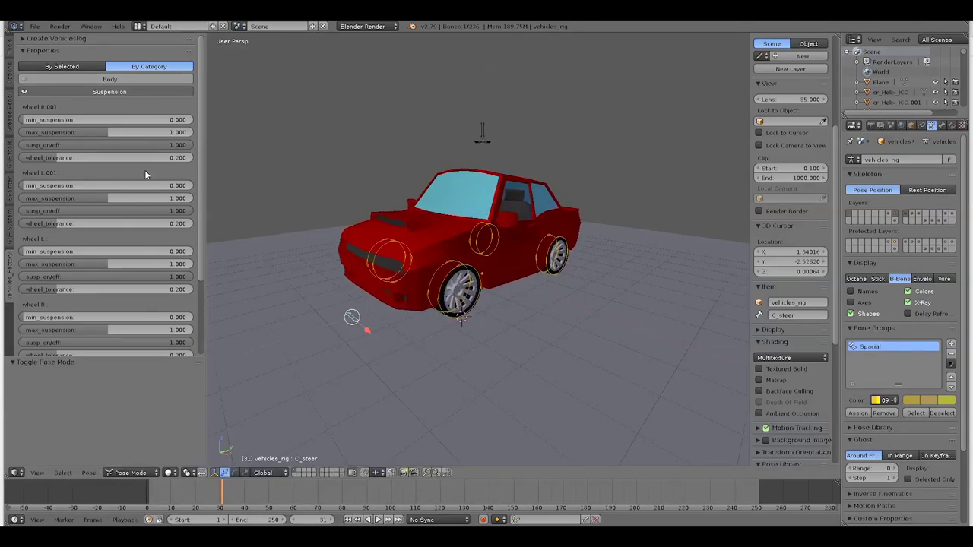
Edit wheel R.001 max_suspension and test-lift C_body_suspend along Z
left_click(170, 132)
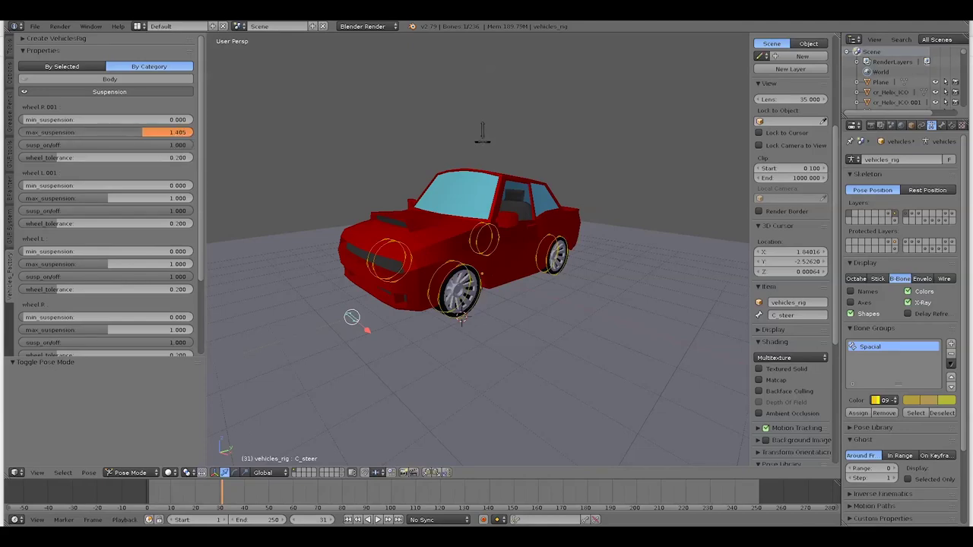
right_click(483, 149)
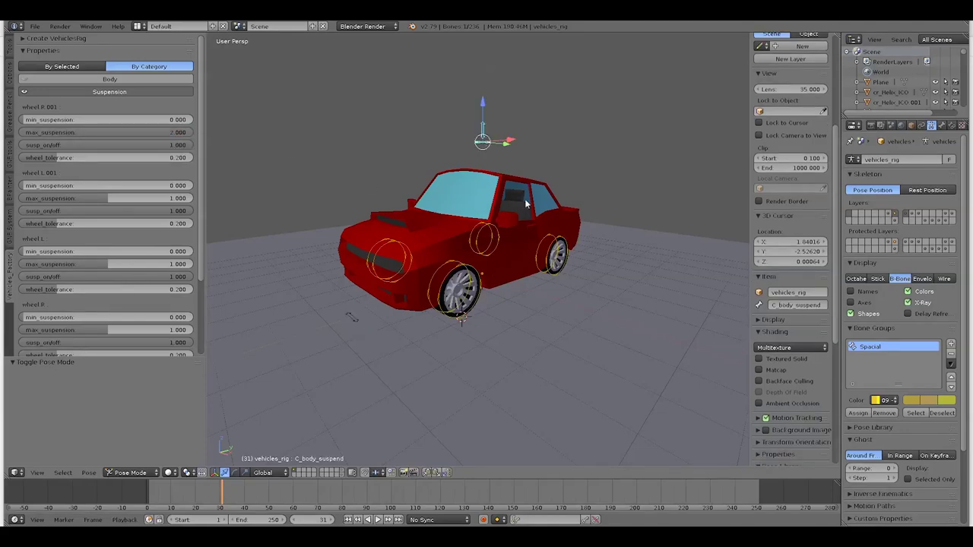
key("g")
key("z")
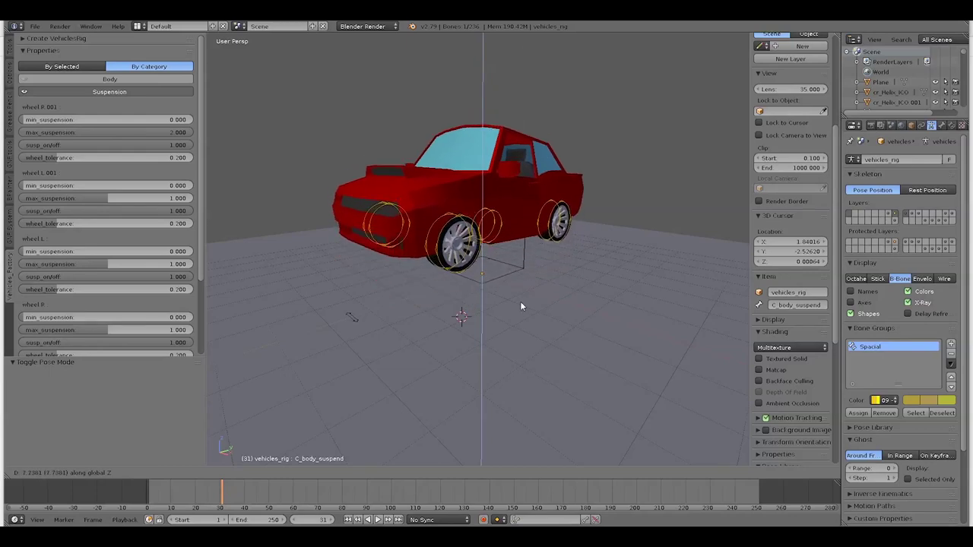
right_click(458, 143)
middle_click_drag(458, 144, 576, 157)
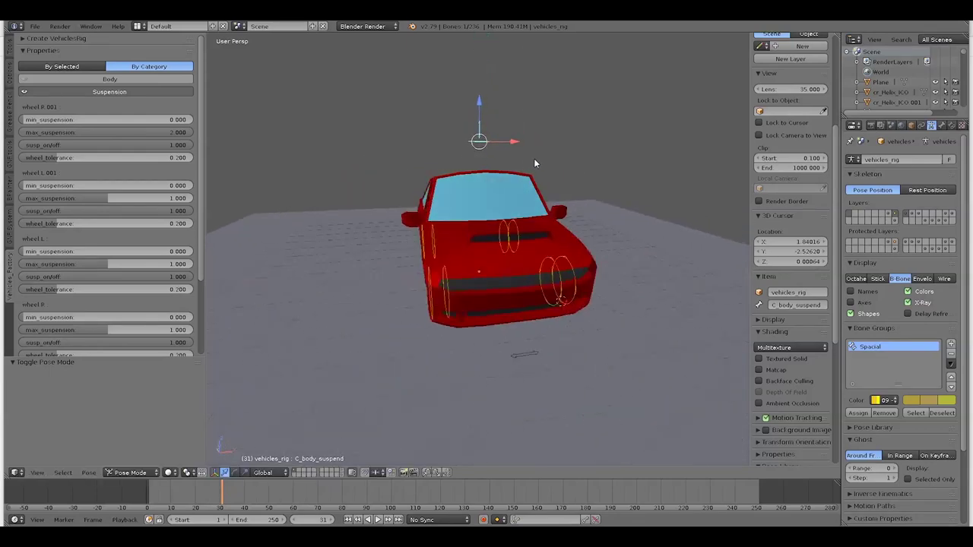
Lift-test the body higher with max_suspension 2.000, checking it in front view
key("g")
key("z")
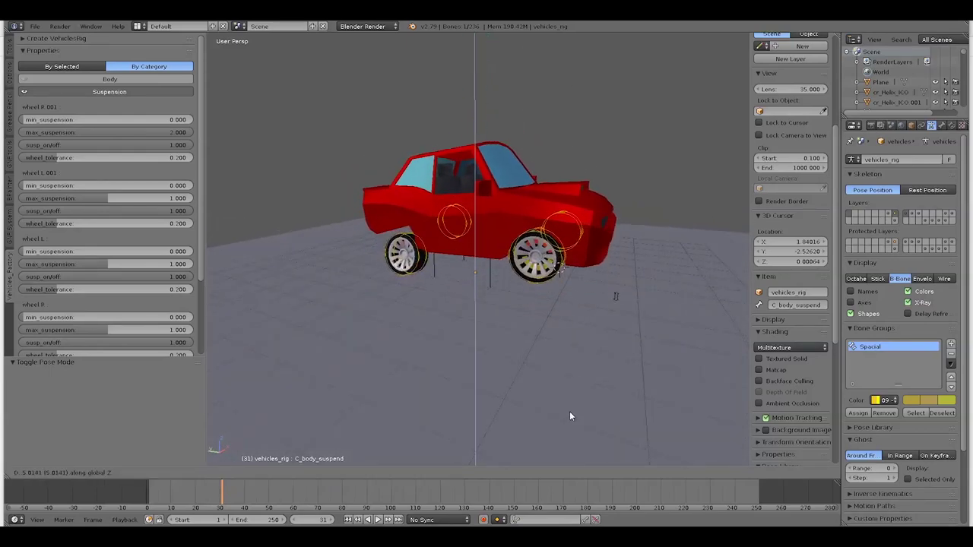
right_click(531, 220)
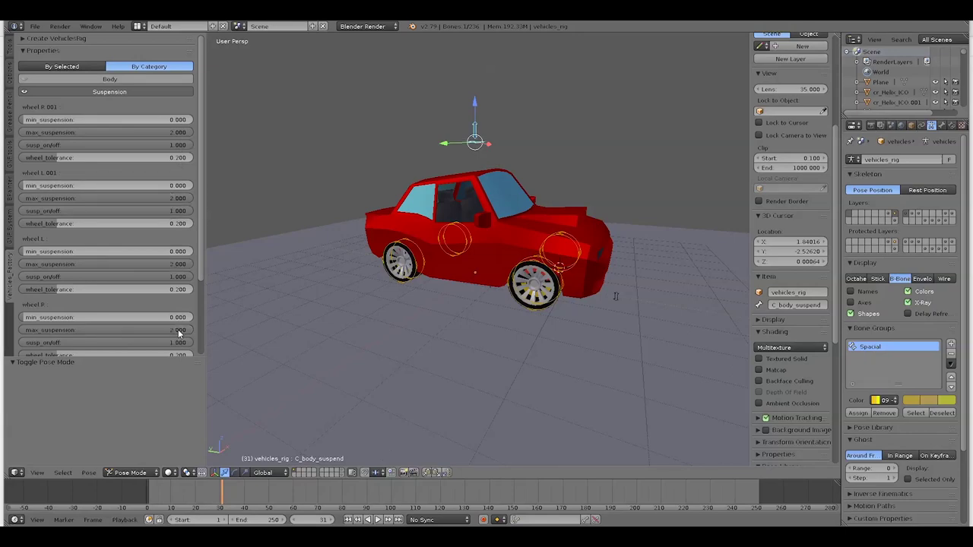
key("g")
key("z")
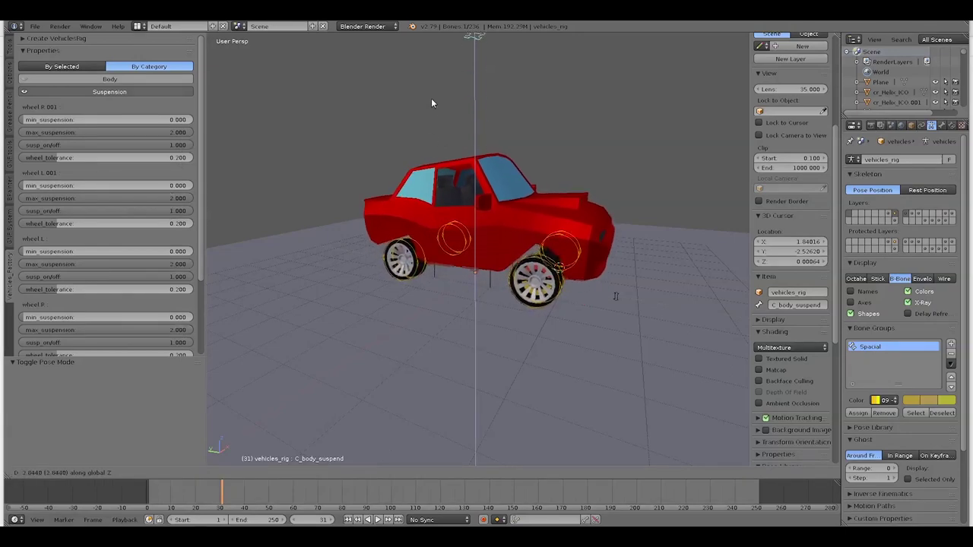
left_click(429, 121)
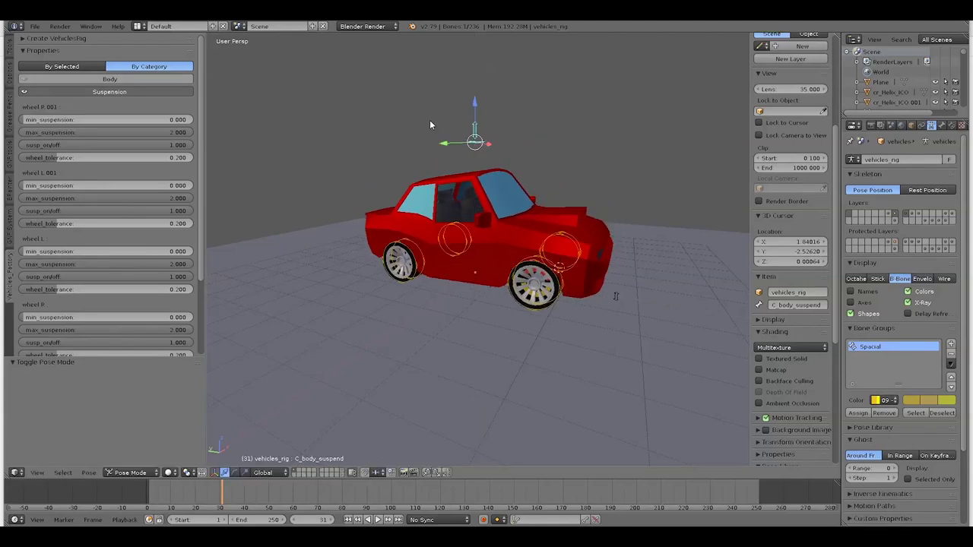
key("KP_1")
key("g")
key("z")
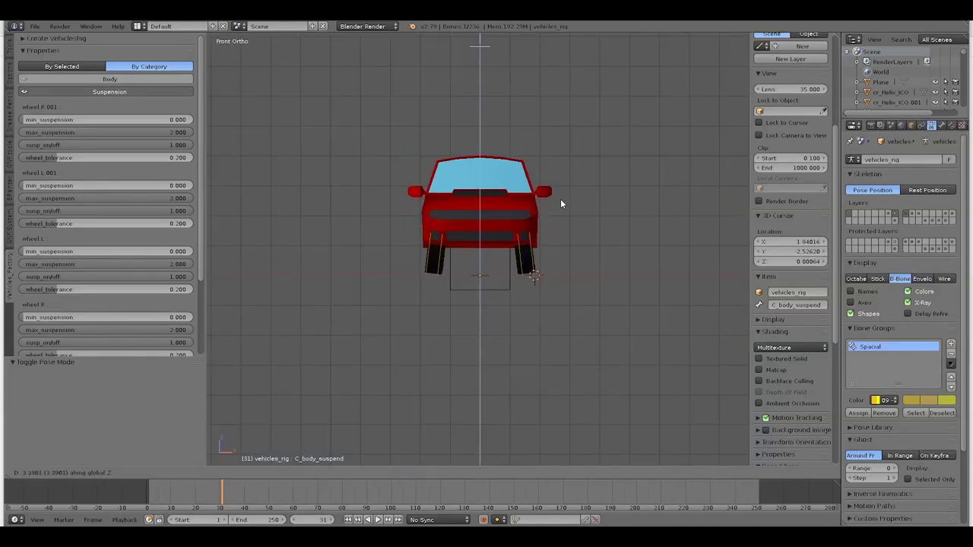
Commit max_suspension 1.400 on wheel R.001 and paste it onto wheels L.001 and L
left_click(573, 331)
left_click(176, 132)
type("1")
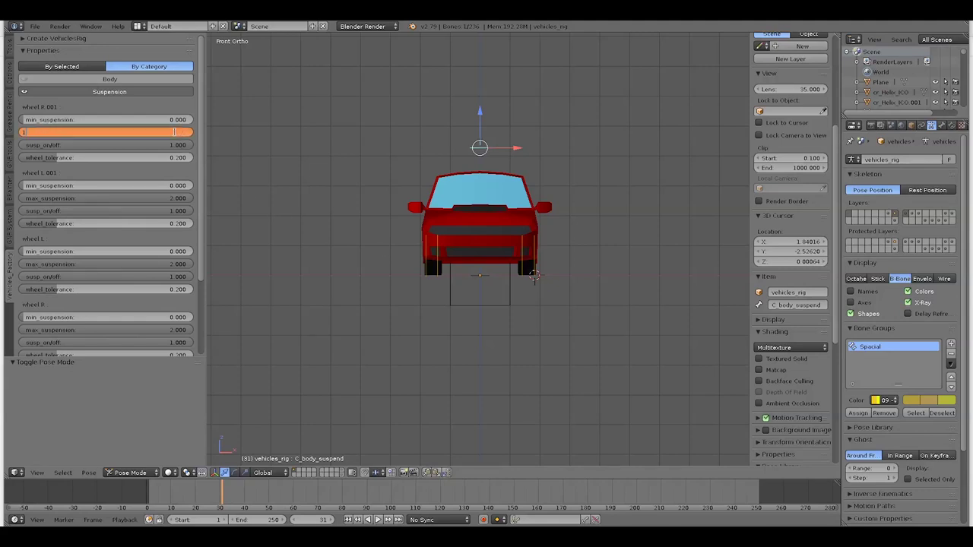
key("Return")
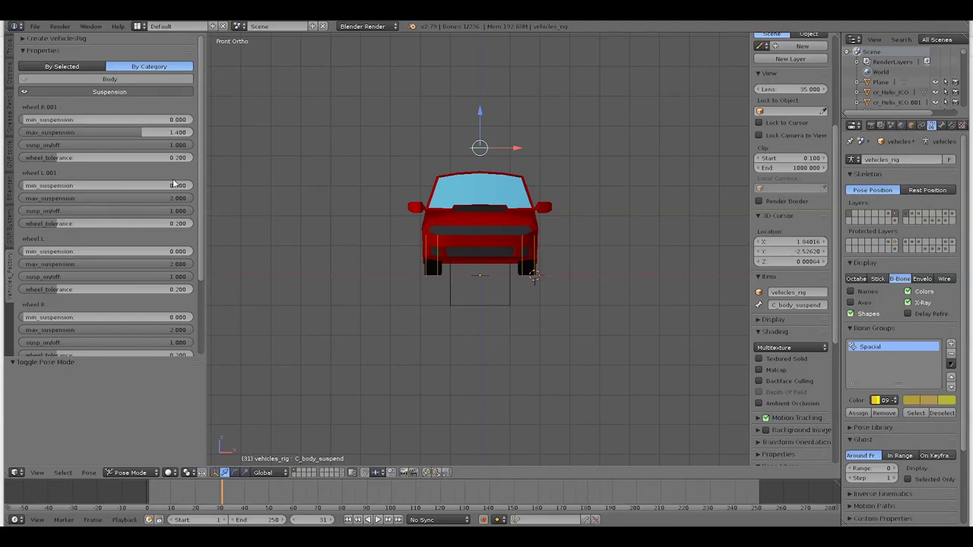
type("1.400")
type("1.400")
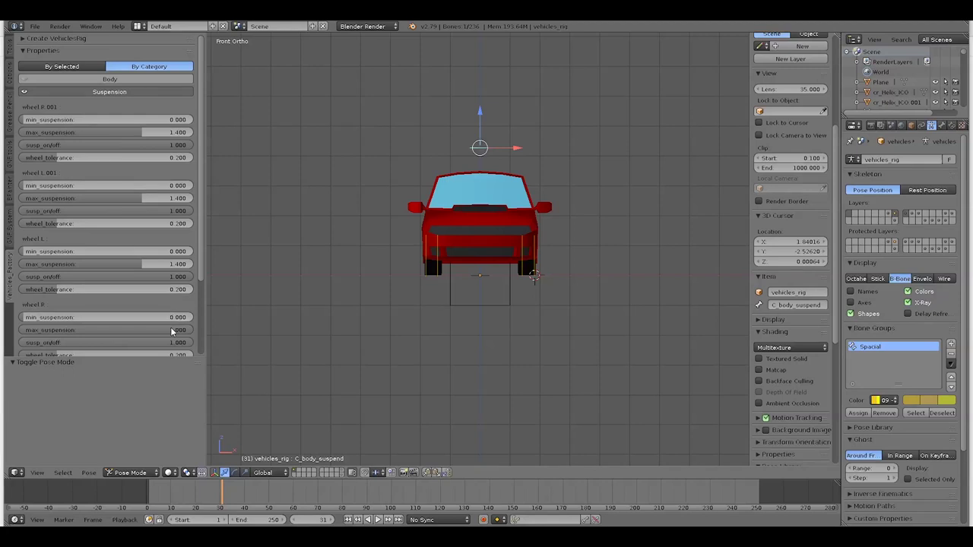
key("ctrl+v")
Test-move the car body and the C_steer control in perspective, cancelling both moves
middle_click_drag(414, 216, 528, 235)
key("g")
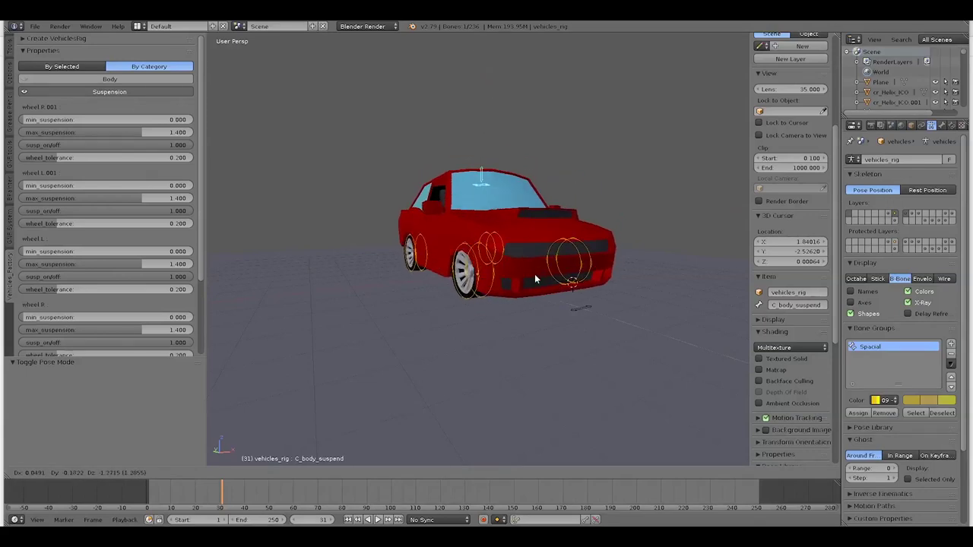
right_click(535, 279)
right_click(574, 309)
key("g")
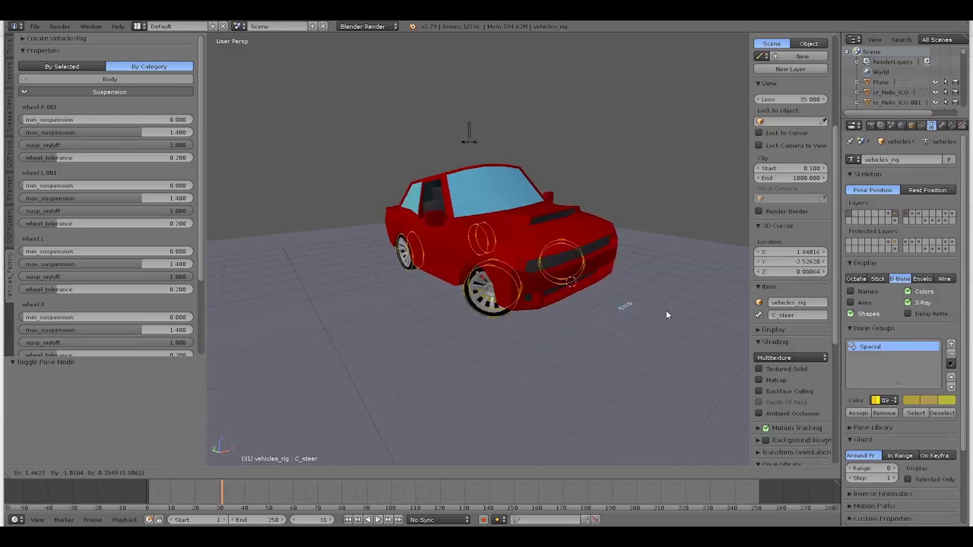
right_click(587, 334)
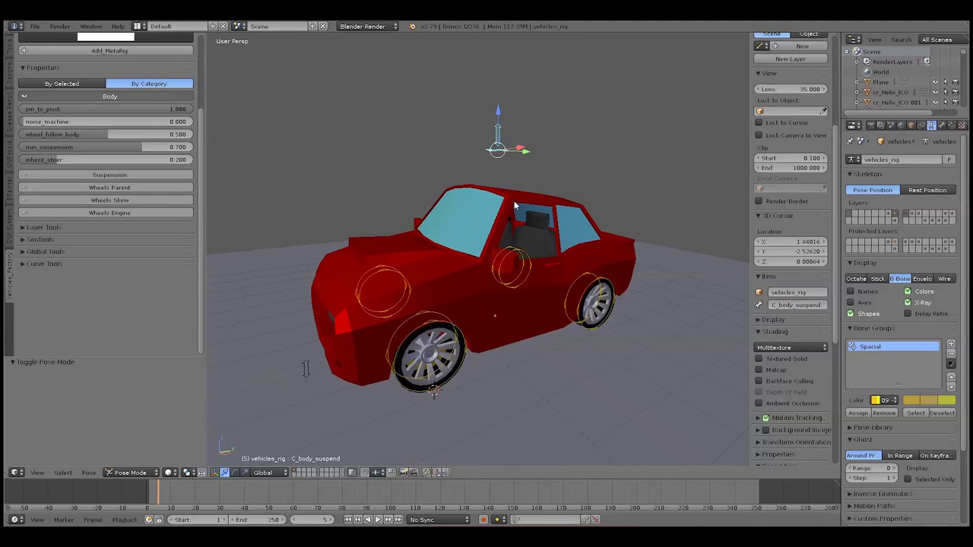
key("g")
key("z")
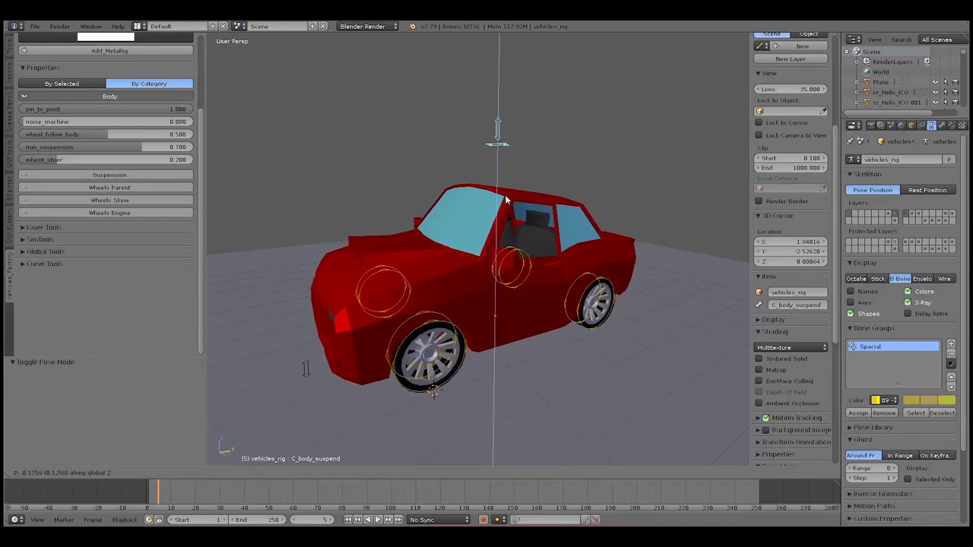
right_click(501, 200)
left_click_drag(168, 121, 213, 122)
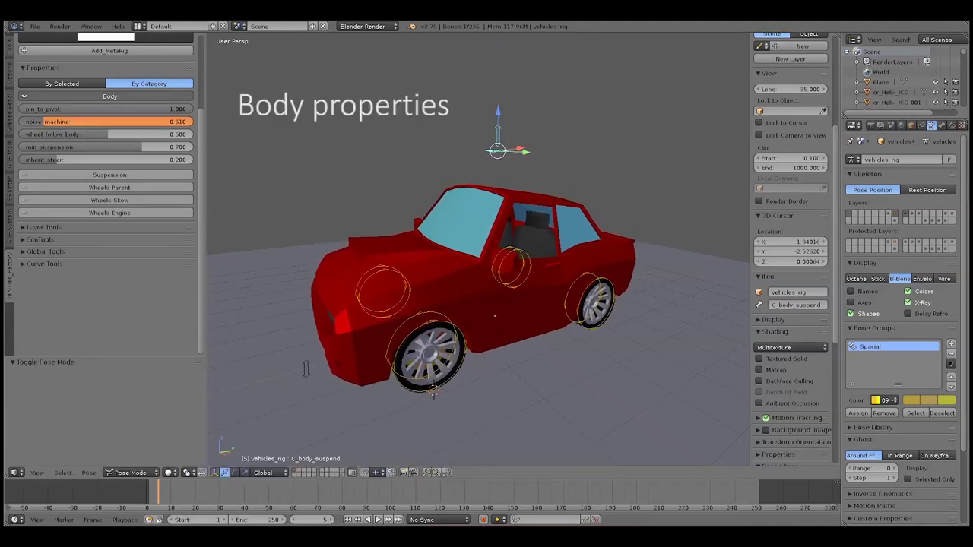
key("alt+a")
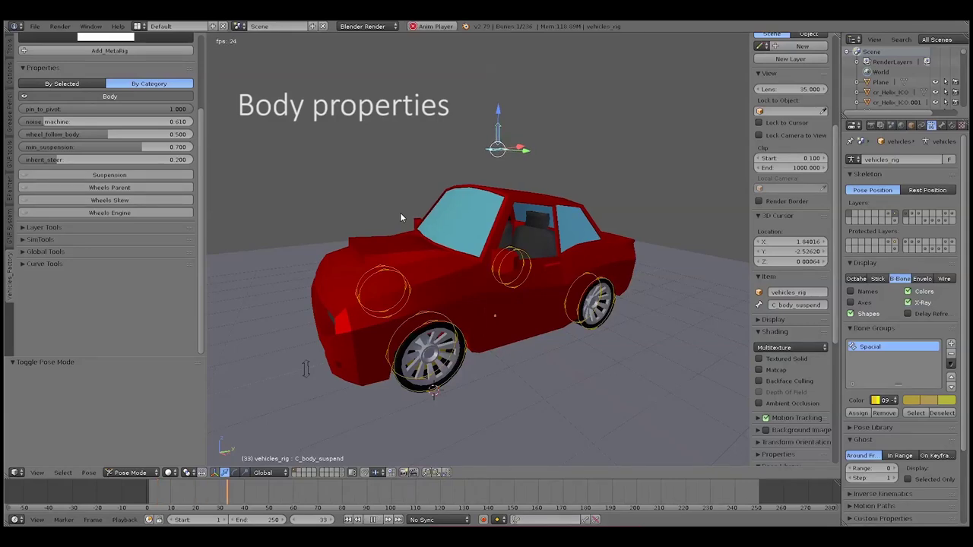
mouse_move(114, 122)
left_mouse_down()
mouse_move(80, 121)
mouse_move(158, 120)
mouse_move(137, 120)
left_mouse_up()
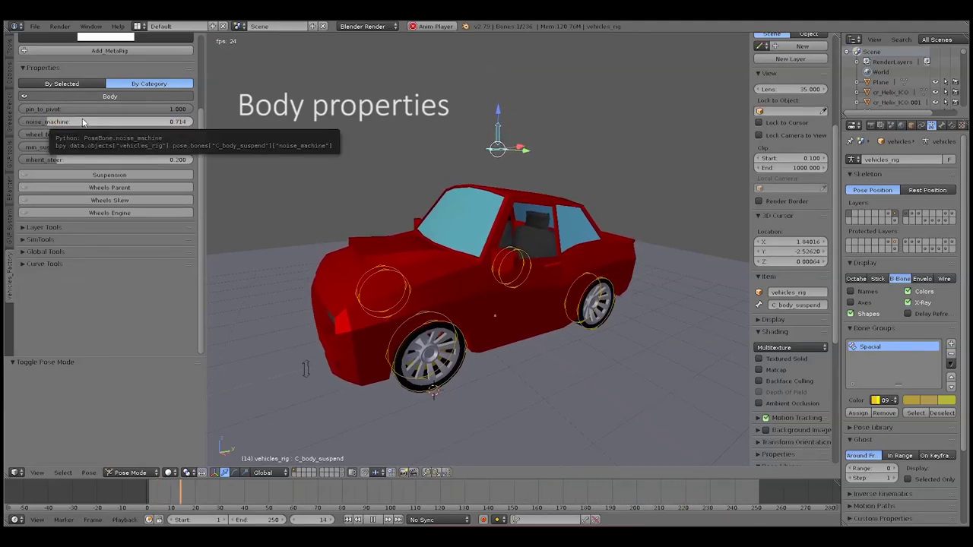
key("Escape")
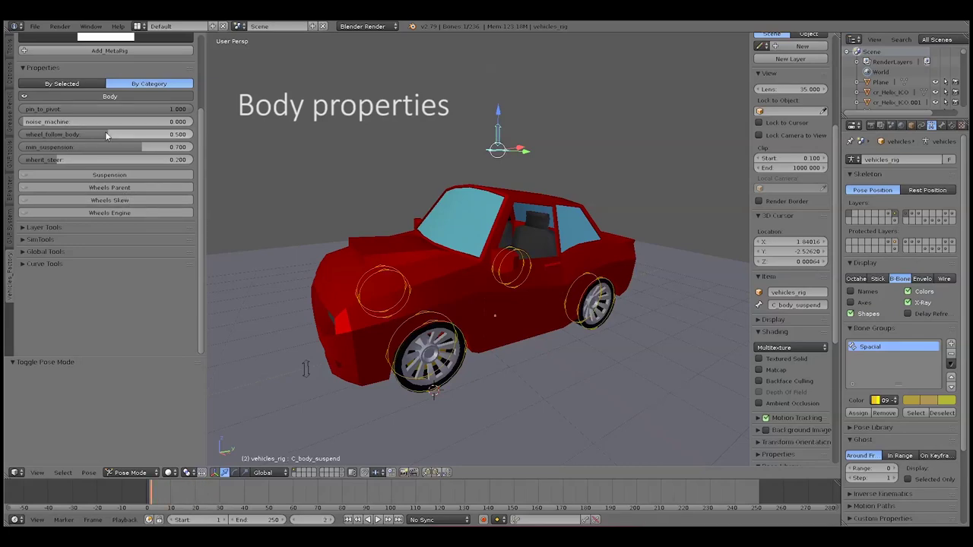
left_click_drag(107, 135, 76, 135)
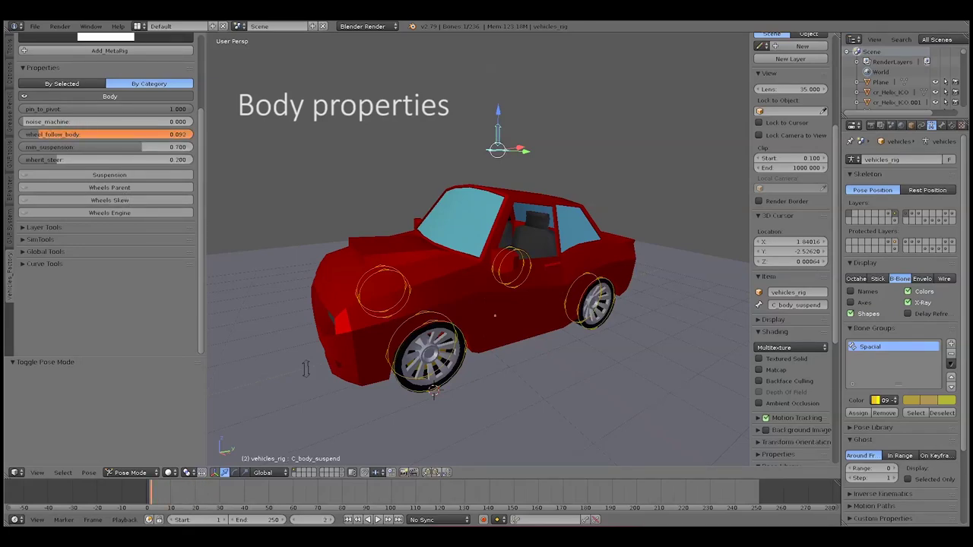
key("g")
key("z")
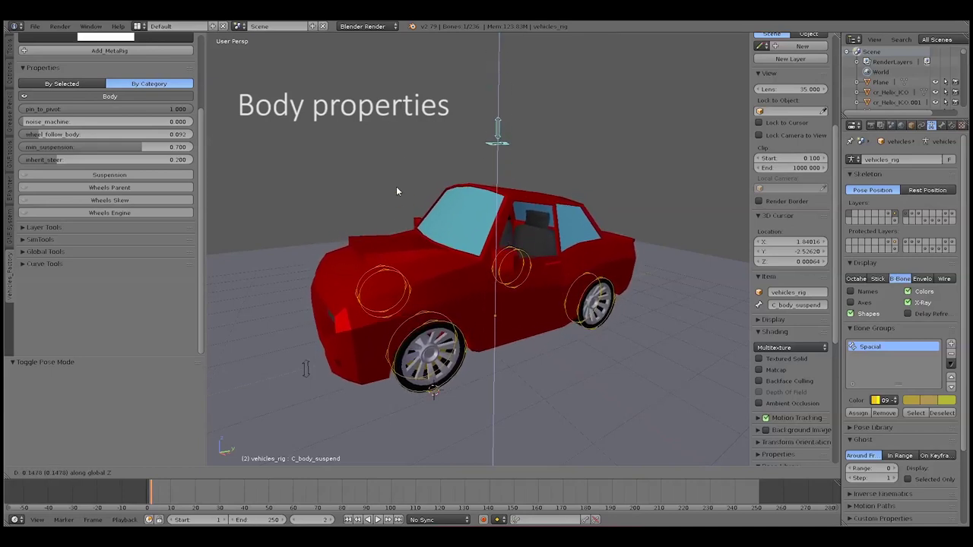
key("Escape")
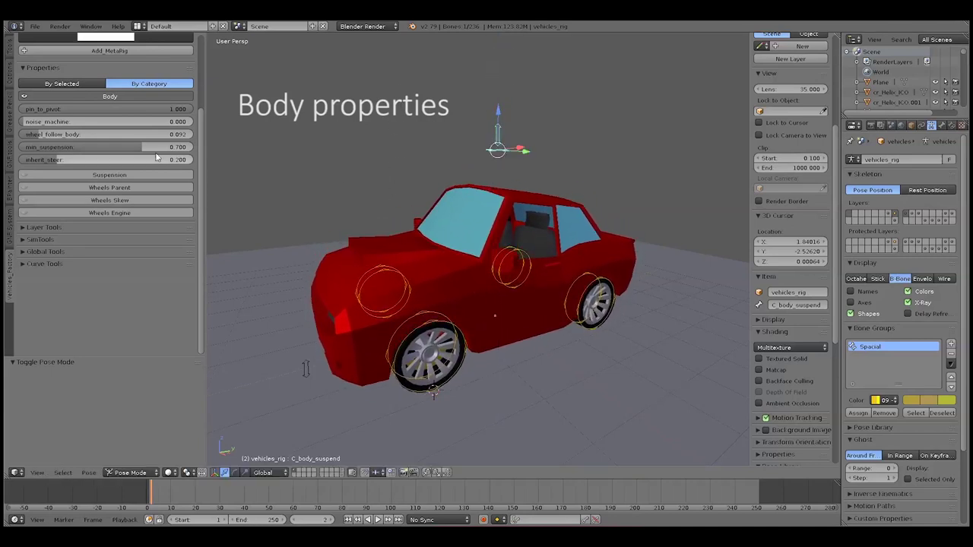
left_click(106, 134)
key("g")
key("z")
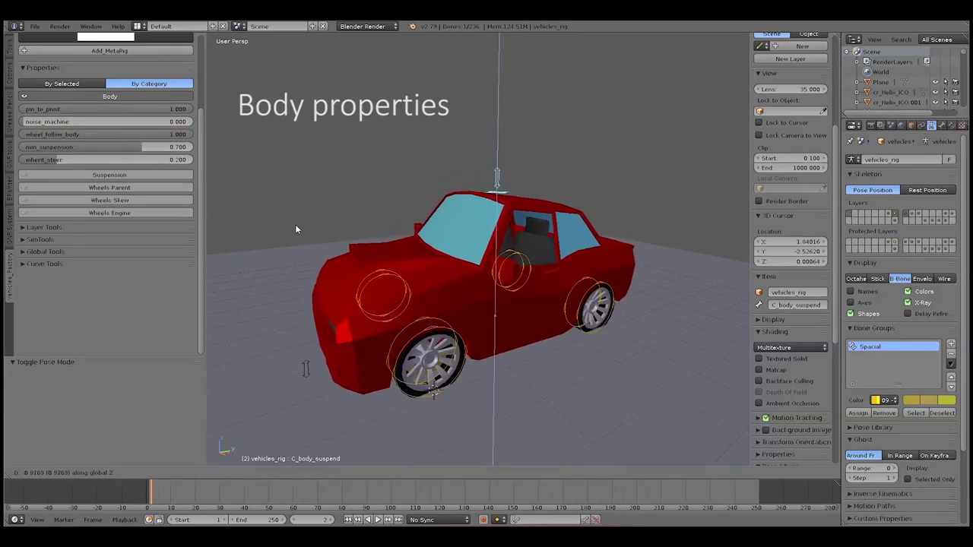
key("z")
key("z")
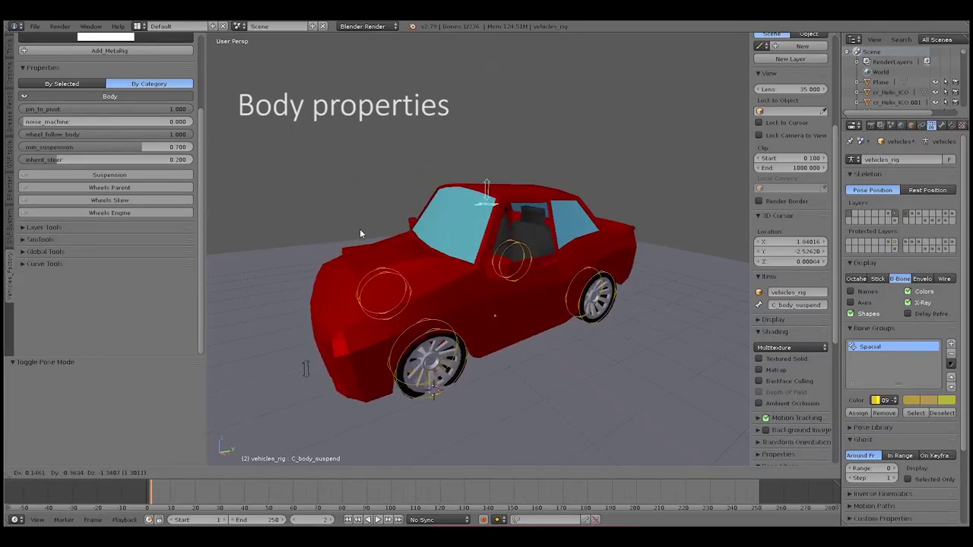
key("Escape")
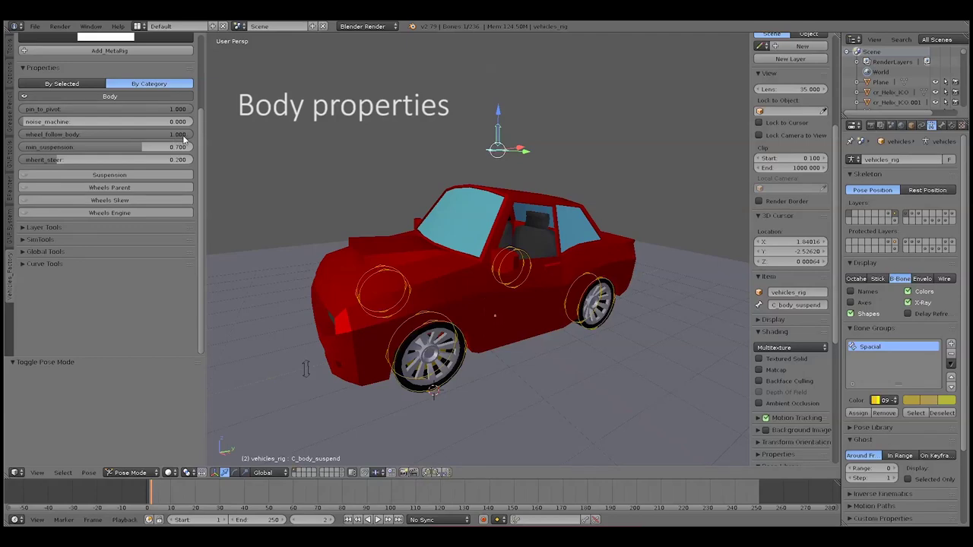
left_click(175, 134)
type("0.5")
key("Return")
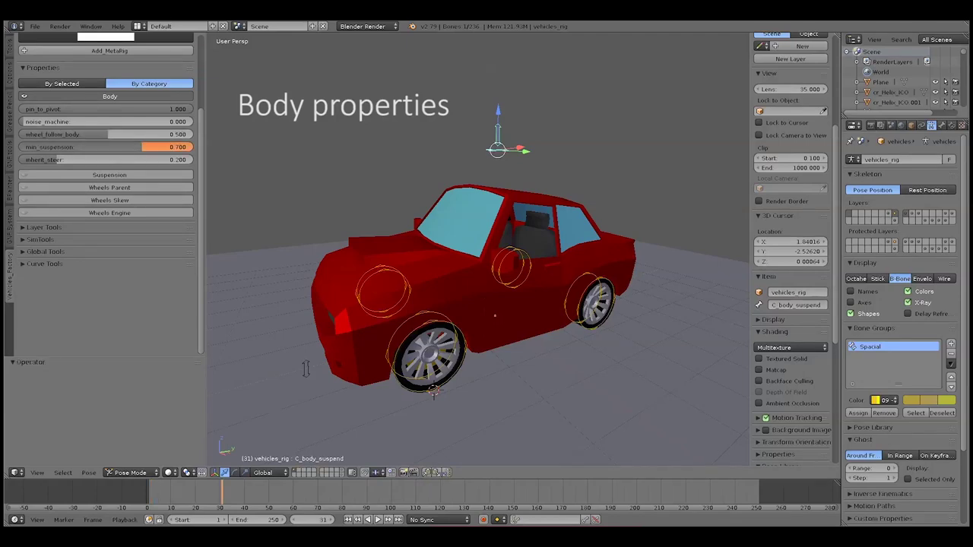
key("g")
key("z")
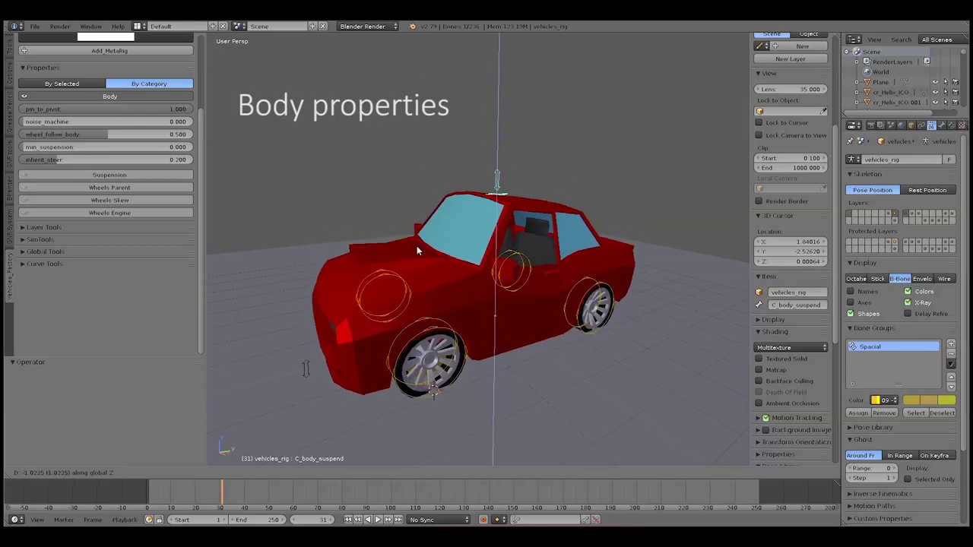
left_click_drag(149, 147, 251, 176)
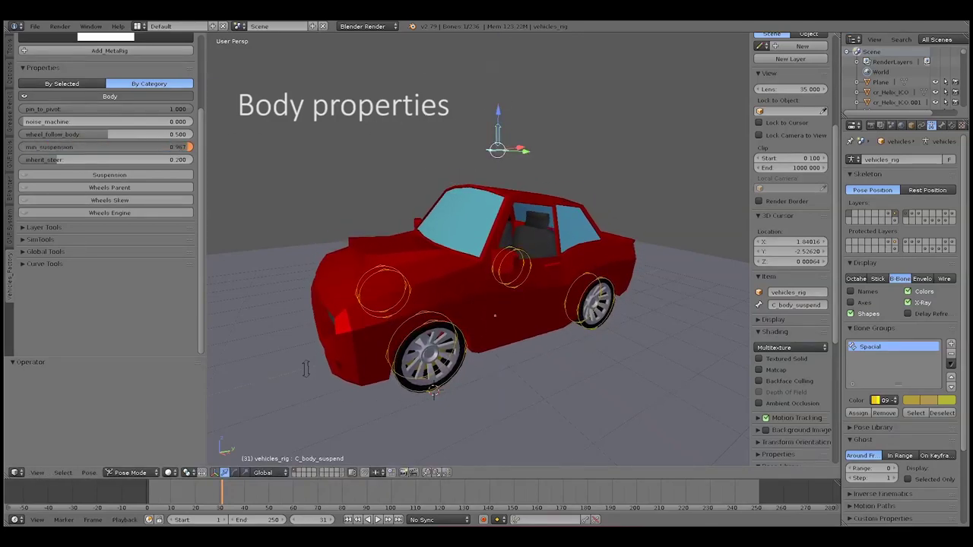
key("g")
key("z")
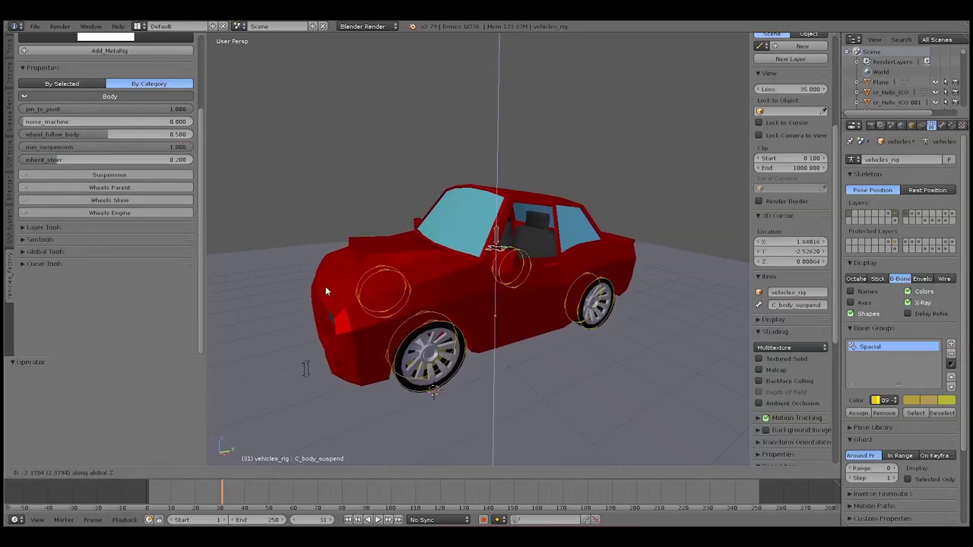
left_click(211, 173)
left_click_drag(182, 147, 155, 146)
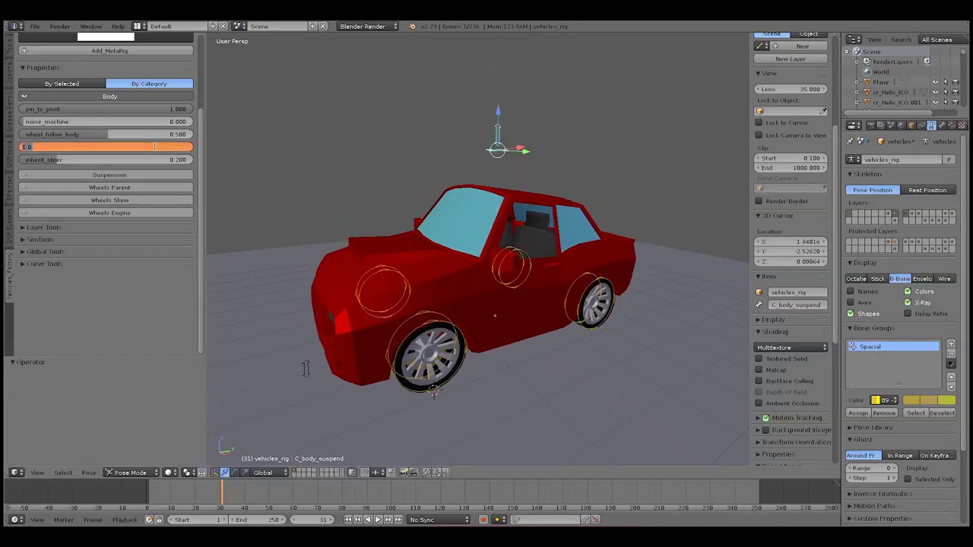
key("g")
key("z")
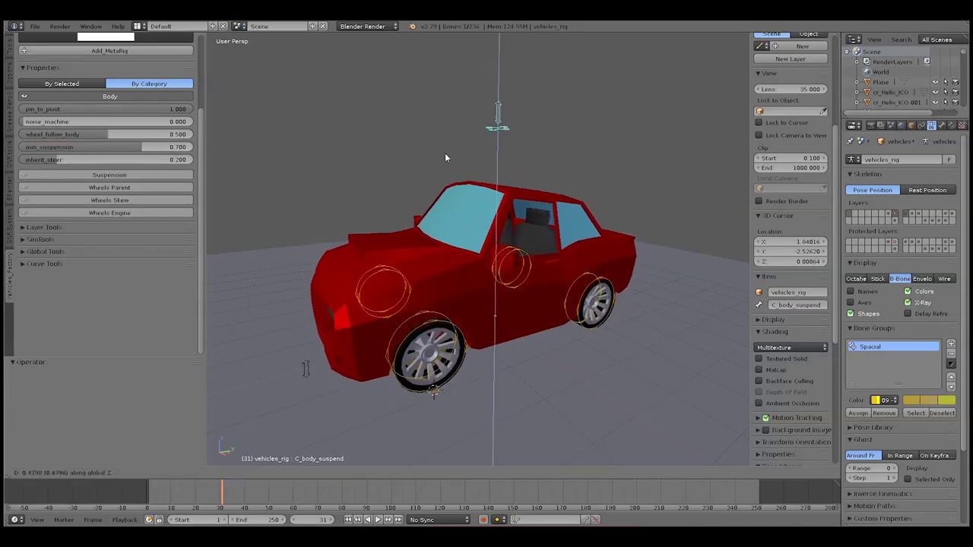
right_click(446, 149)
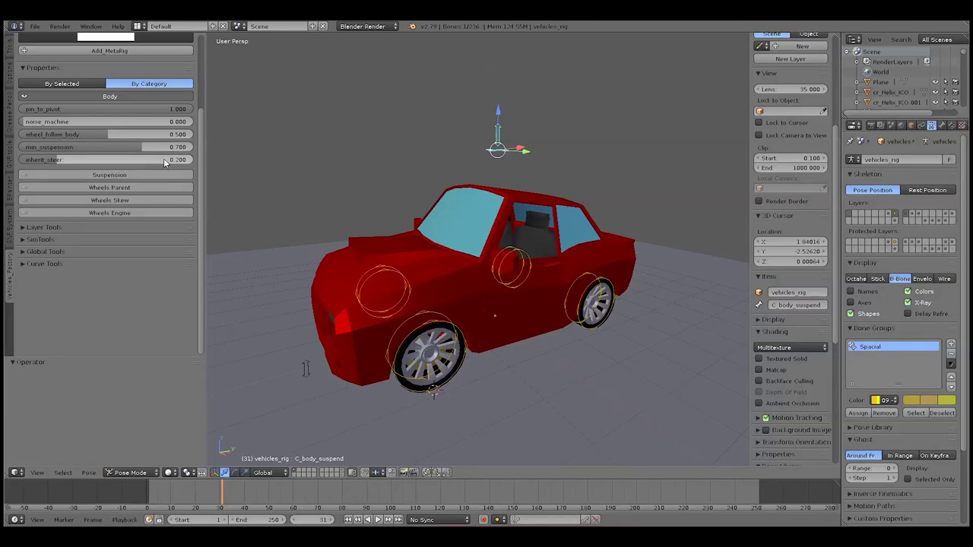
Test the C_steer control, reset inherit_steer to 0.000, and test steering again
right_click(307, 384)
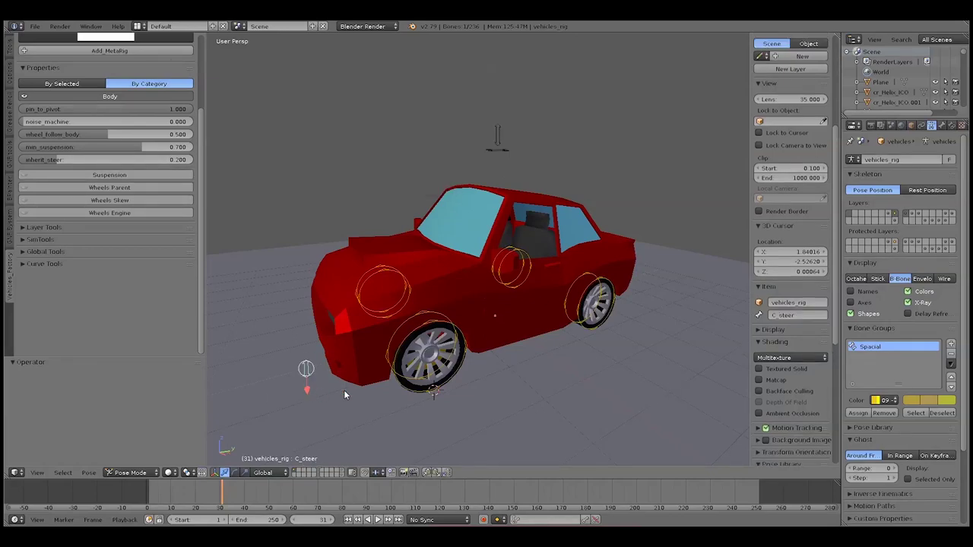
key("g")
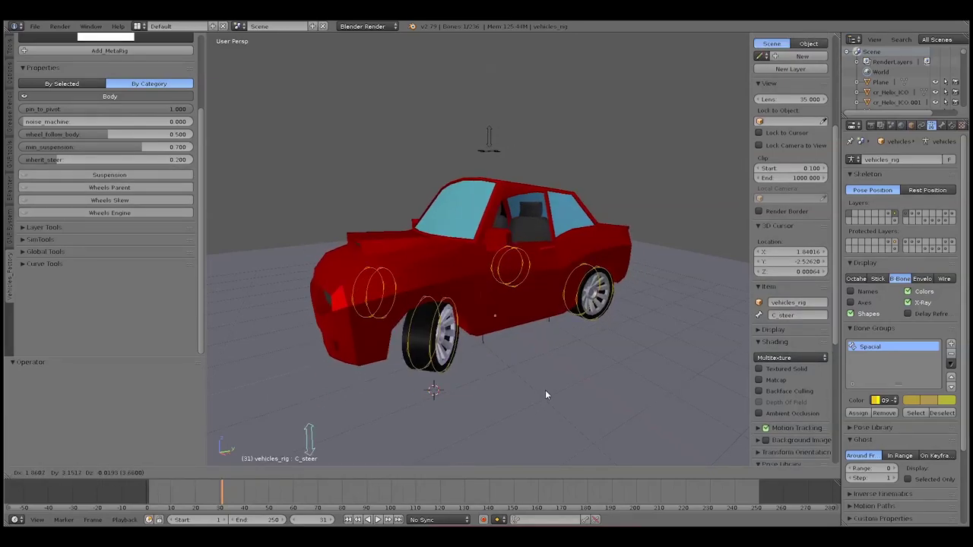
right_click(219, 211)
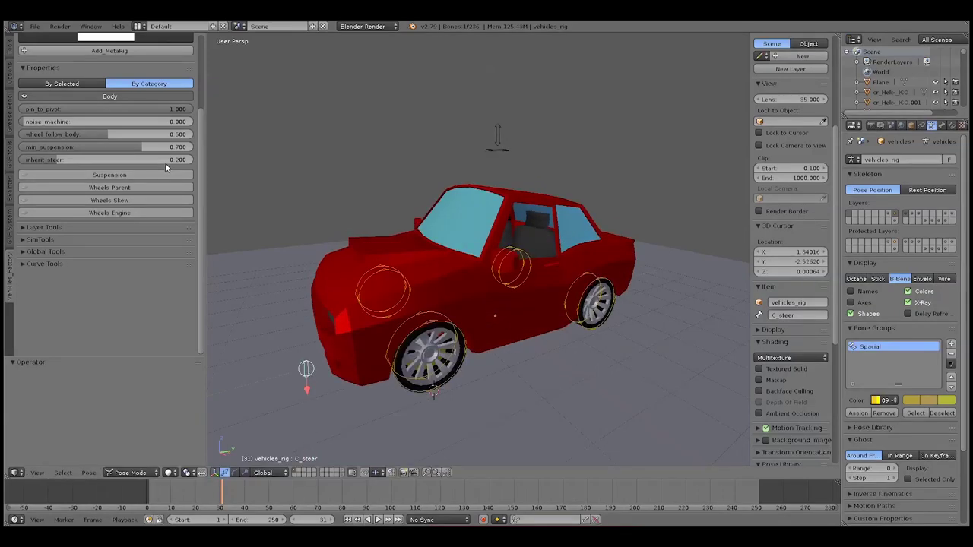
key("BackSpace")
key("g")
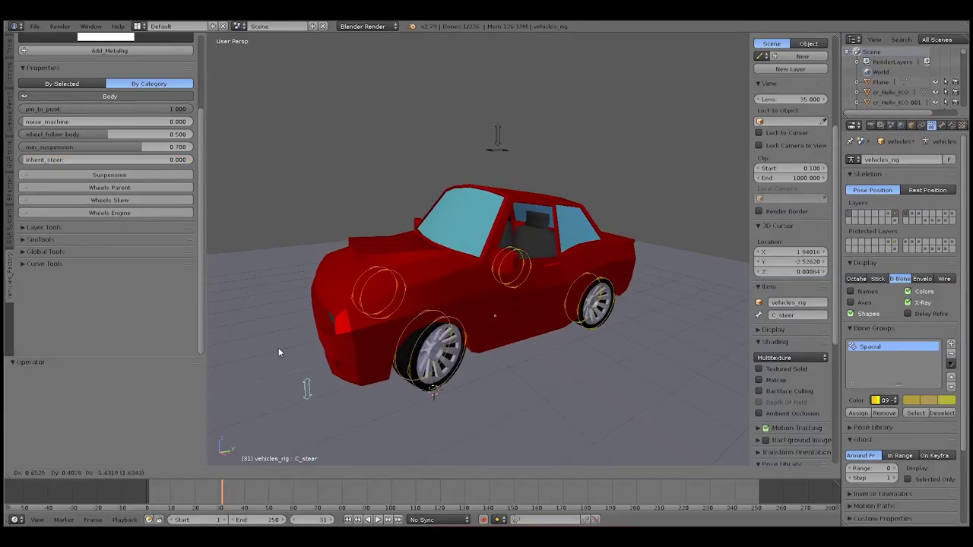
right_click(221, 198)
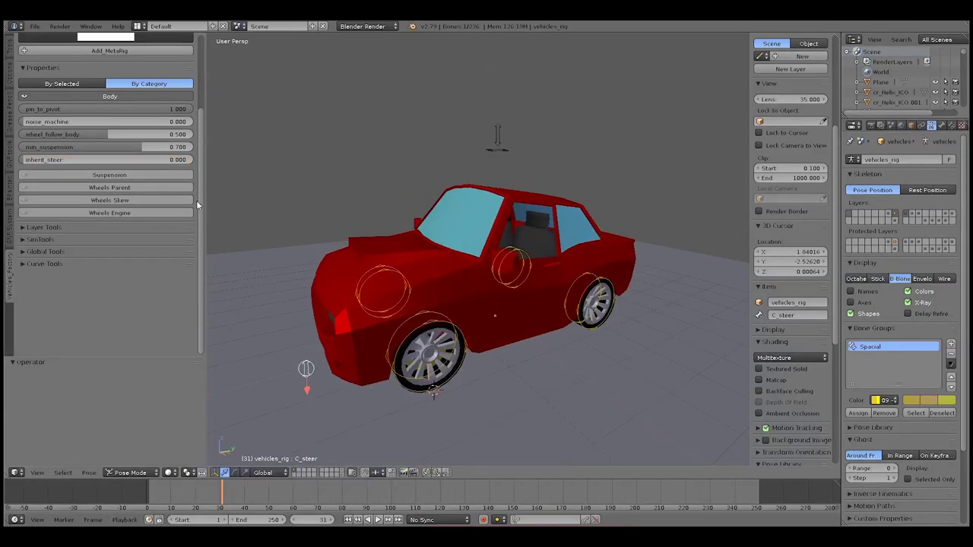
Set inherit_steer to 1.000 and test how the body follows the steering
left_click(134, 162)
type("1")
key("Return")
key("g")
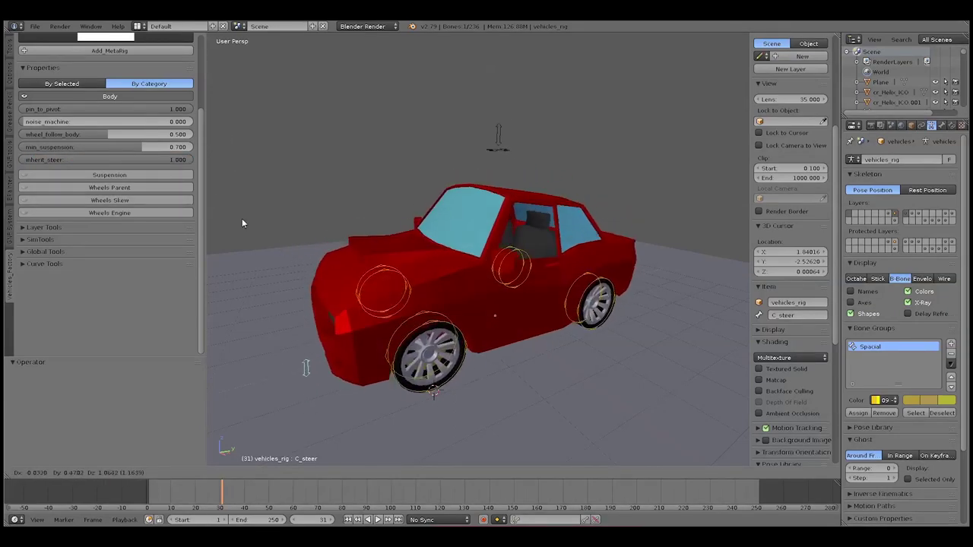
right_click(320, 253)
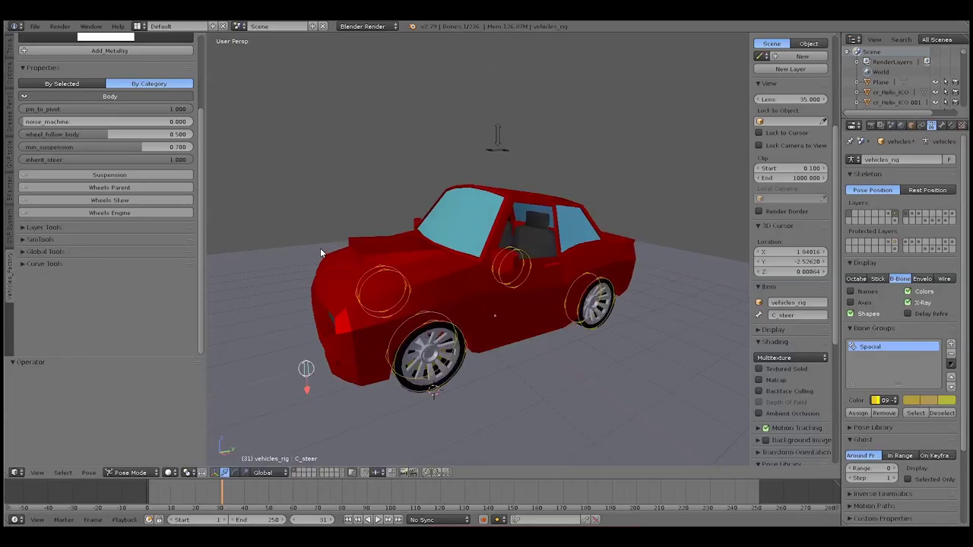
Lower inherit_steer to 0.200 and confirm a steering test pose
left_click_drag(183, 159, 27, 160)
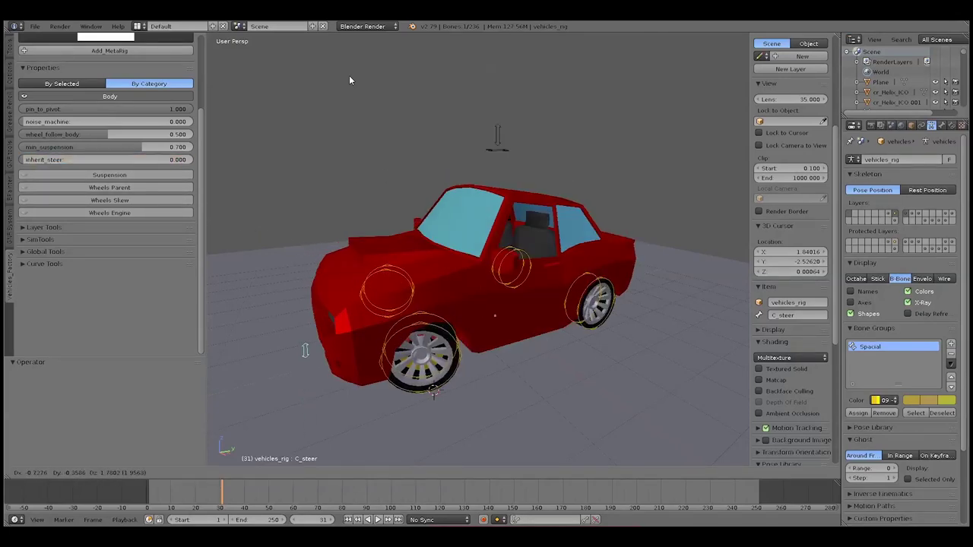
left_click(165, 159)
type("0.2")
key("Return")
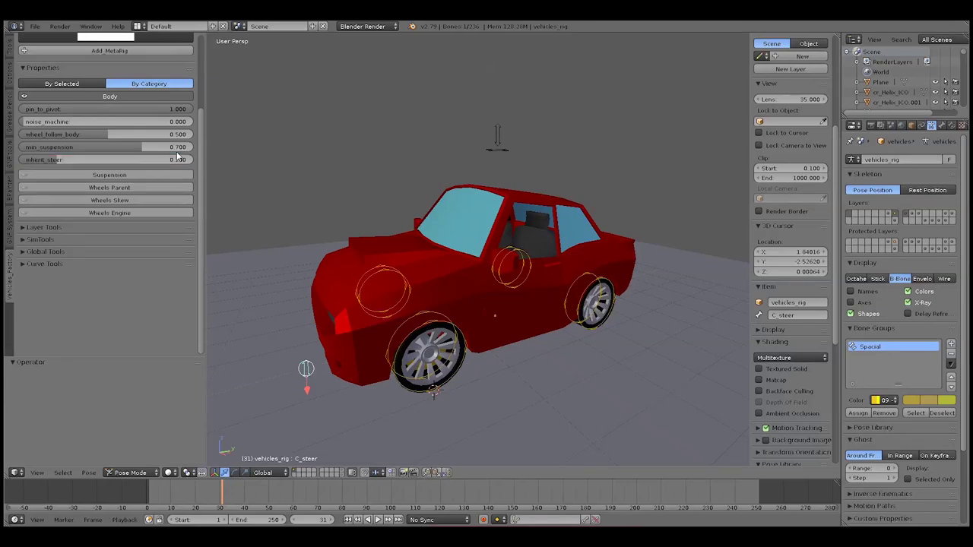
key("g")
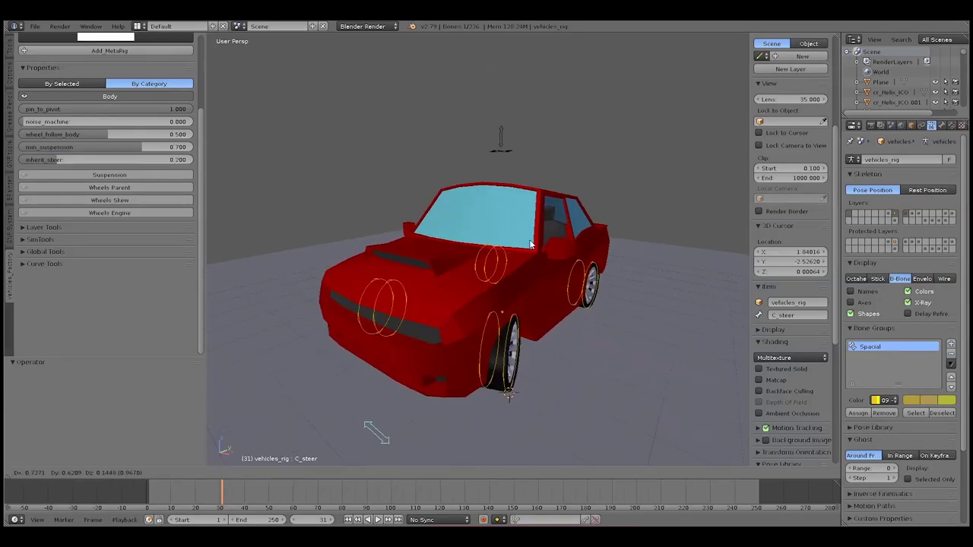
left_click(451, 225)
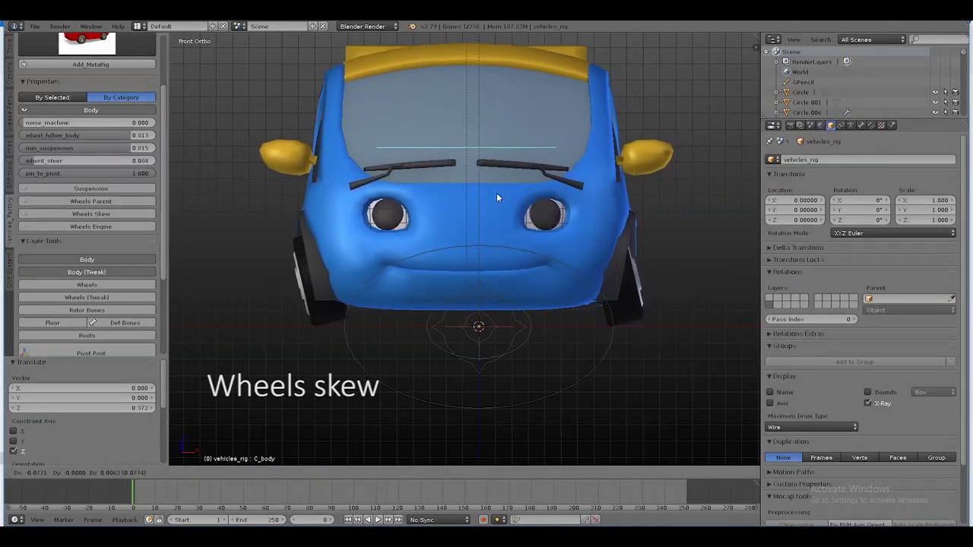
Open the Wheels Skew group and set wheel L.001 skew_wheel to 0.710
left_click(437, 197)
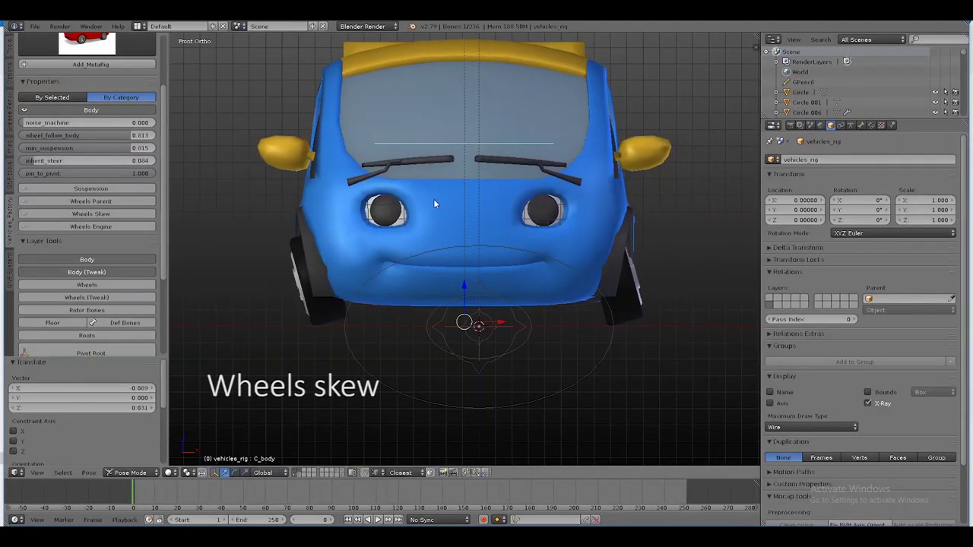
left_click(90, 111)
left_click(86, 149)
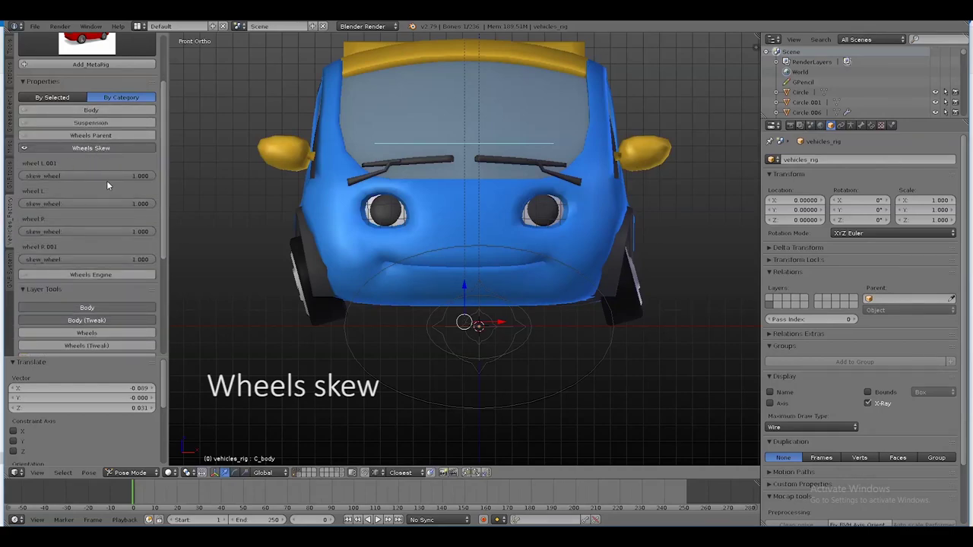
left_click_drag(106, 180, 68, 180)
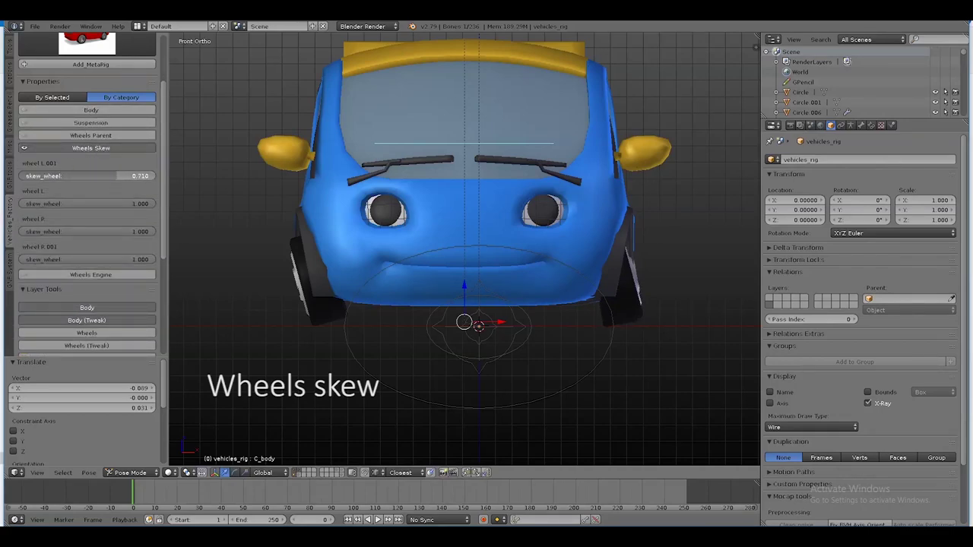
Copy the 0.710 skew value onto wheels L, R and R.001
key("ctrl+c")
key("ctrl+v")
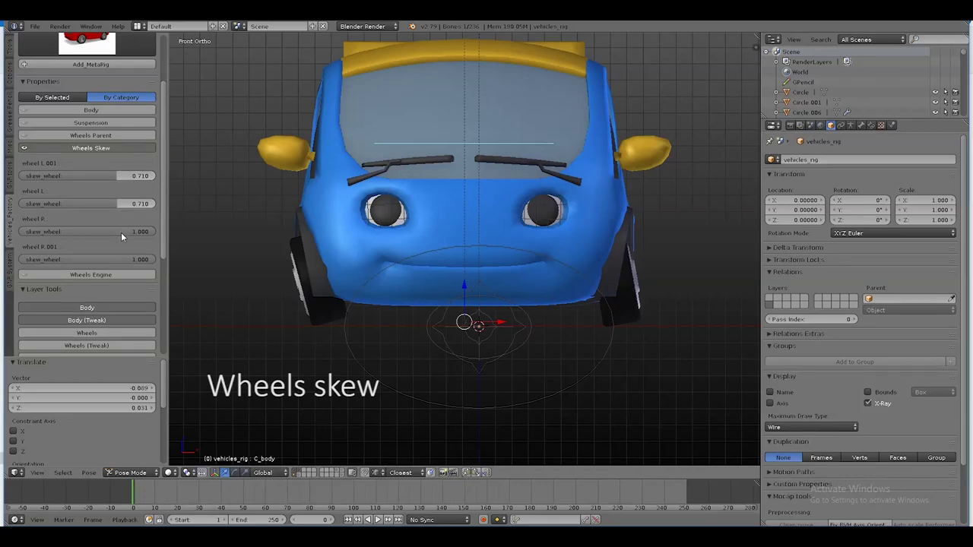
key("ctrl+v")
scroll(122, 239, "down", 1)
key("ctrl+v")
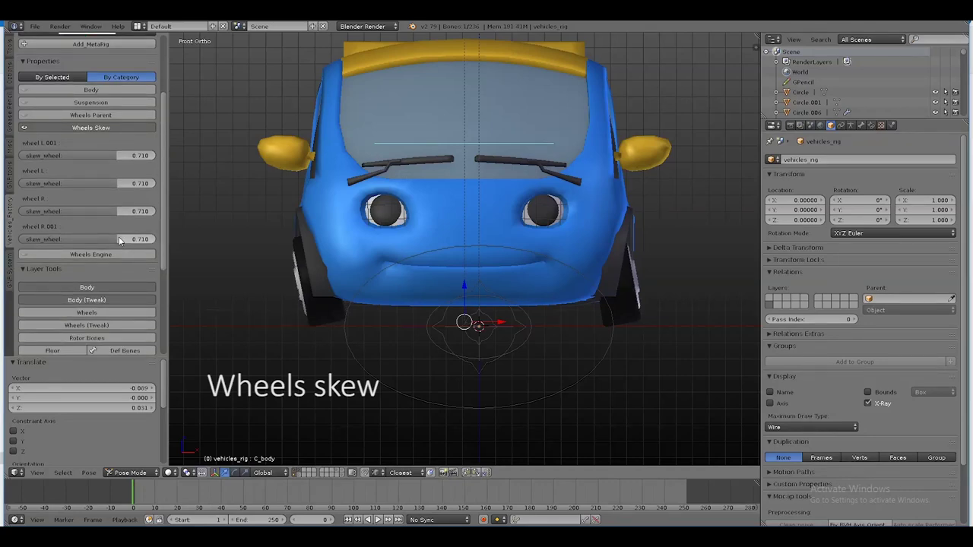
mouse_move(456, 195)
middle_mouse_down()
mouse_move(494, 193)
mouse_move(582, 216)
mouse_move(562, 246)
middle_mouse_up()
Trial-rotate the rear control C_back on Z and tilt the body, cancelling both
right_click(433, 307)
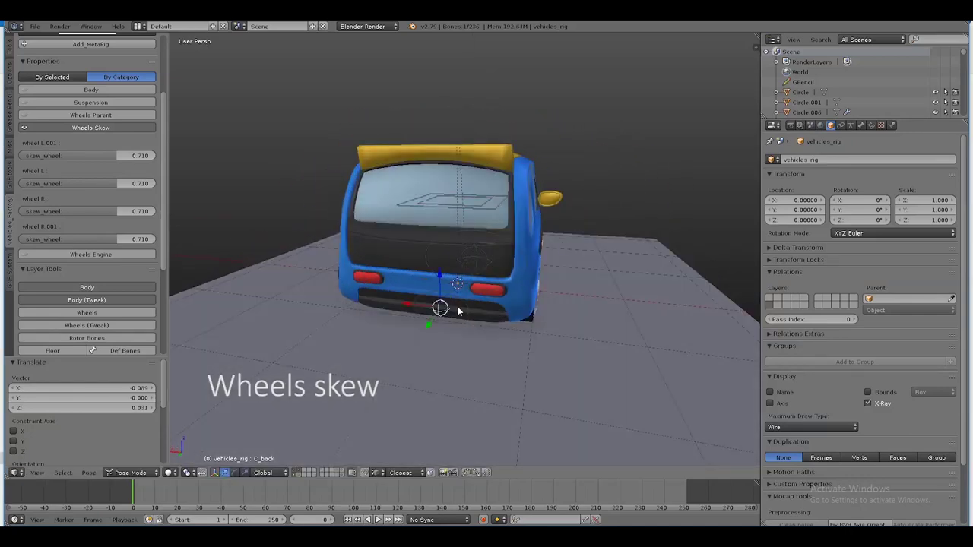
key("r")
key("z")
right_click(465, 315)
mouse_move(465, 314)
middle_mouse_down()
mouse_move(498, 275)
mouse_move(608, 270)
mouse_move(532, 309)
mouse_move(545, 308)
middle_mouse_up()
key("r")
key("r")
right_click(617, 267)
Move the front control C_front, then shift the front wheel control C_front_all along Y
right_click(405, 312)
key("g")
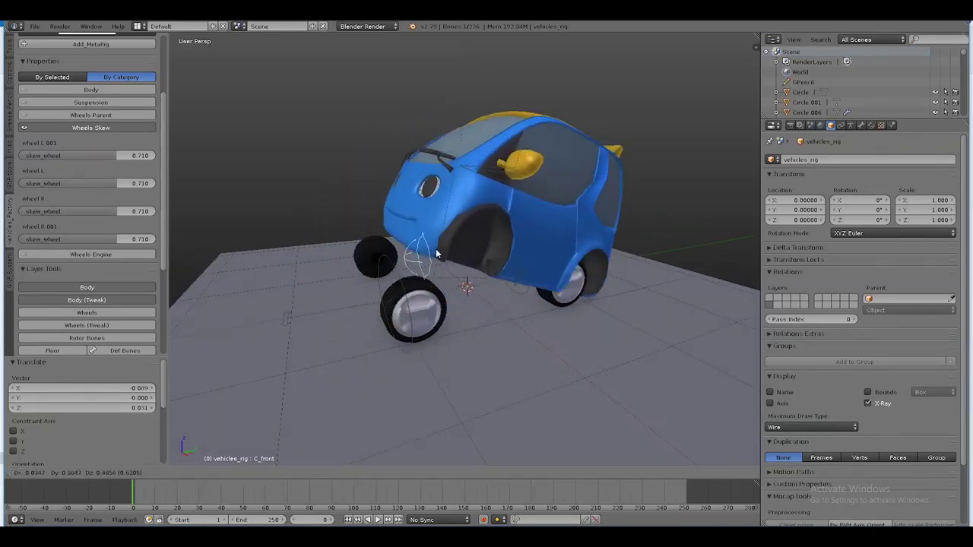
left_click(407, 290)
right_click(416, 323)
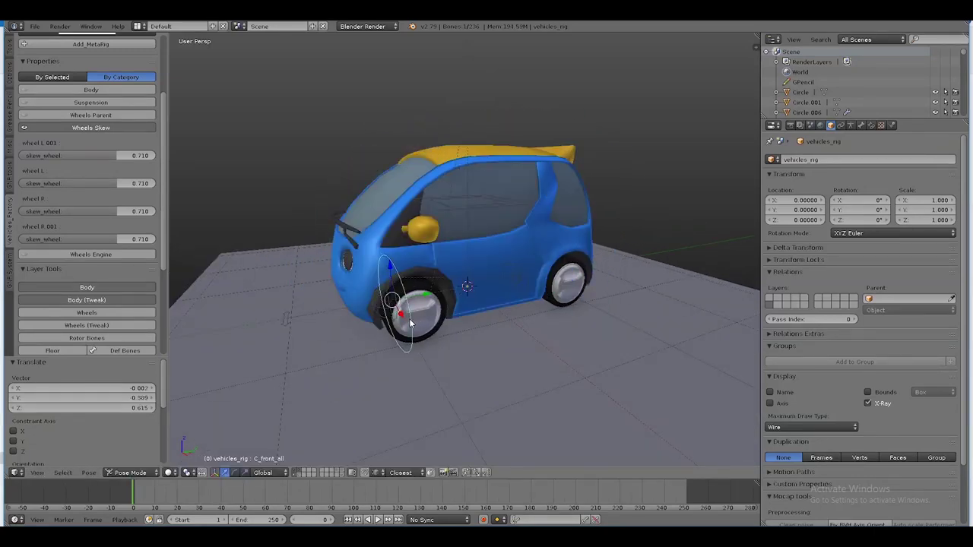
key("g")
left_click(386, 303)
mouse_move(387, 303)
middle_mouse_down()
mouse_move(345, 354)
mouse_move(454, 327)
mouse_move(471, 228)
middle_mouse_up()
scroll(453, 327, "down", 3)
scroll(470, 201, "up", 1)
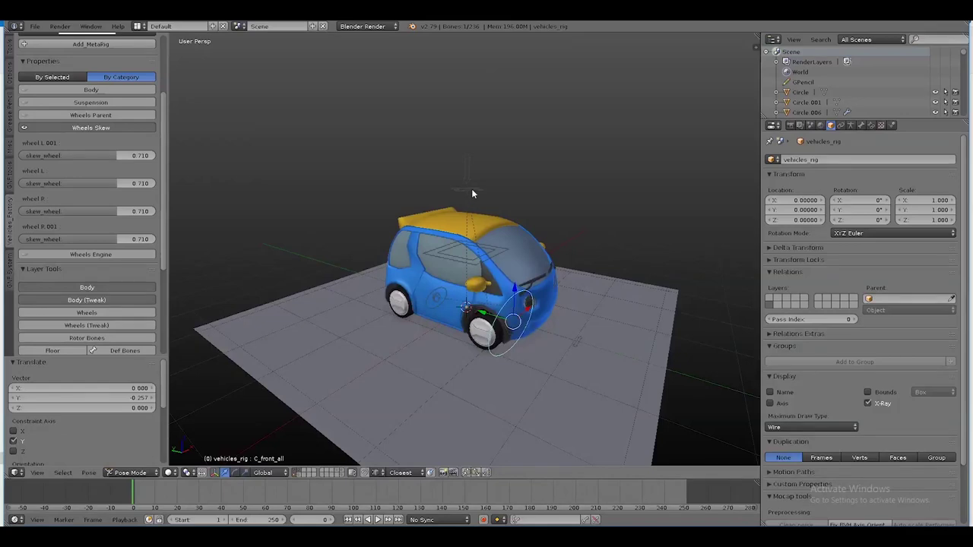
Collapse Wheels Skew and raise the main body control C_body along Z to 0.631
right_click(471, 188)
middle_click_drag(469, 211, 570, 227)
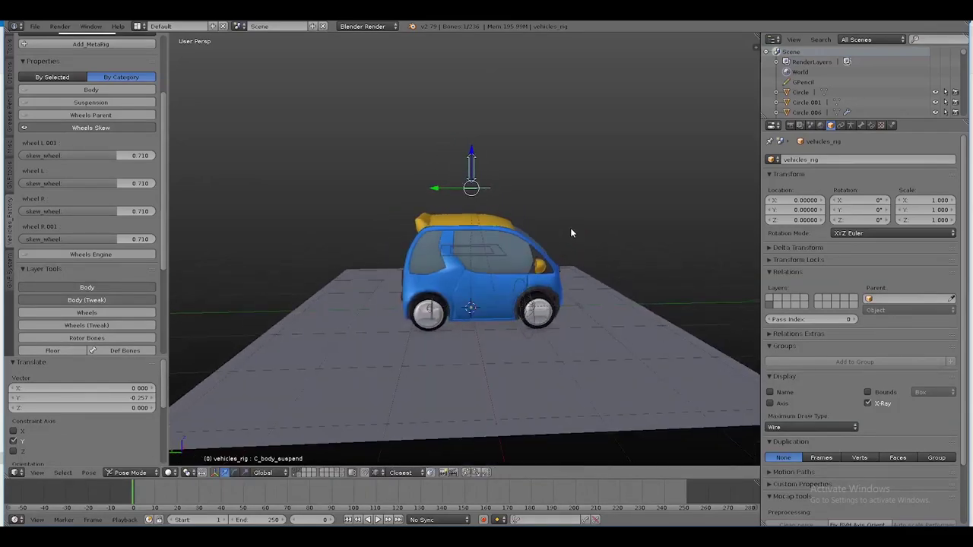
left_click(99, 128)
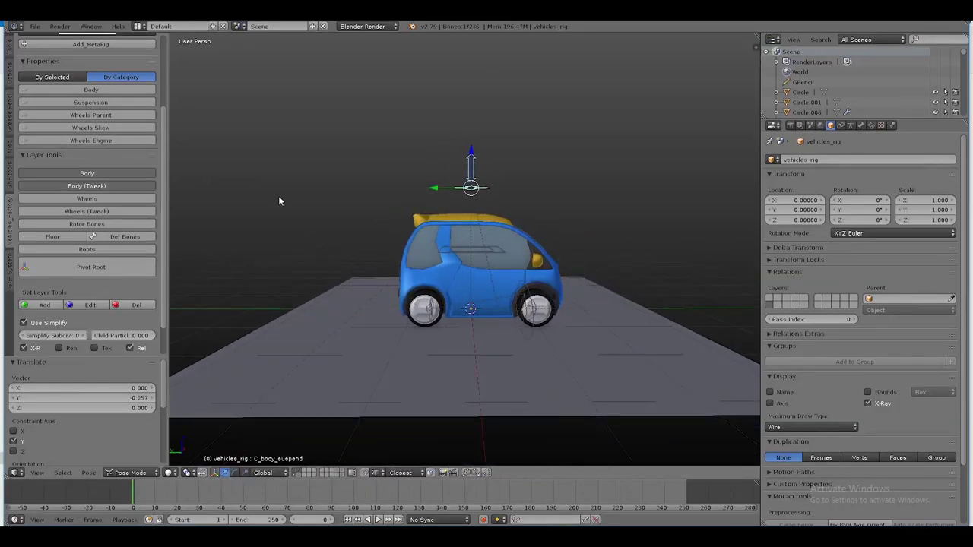
mouse_move(278, 200)
middle_mouse_down()
mouse_move(460, 226)
mouse_move(493, 245)
middle_mouse_up()
right_click(490, 247)
middle_click_drag(472, 280, 469, 310)
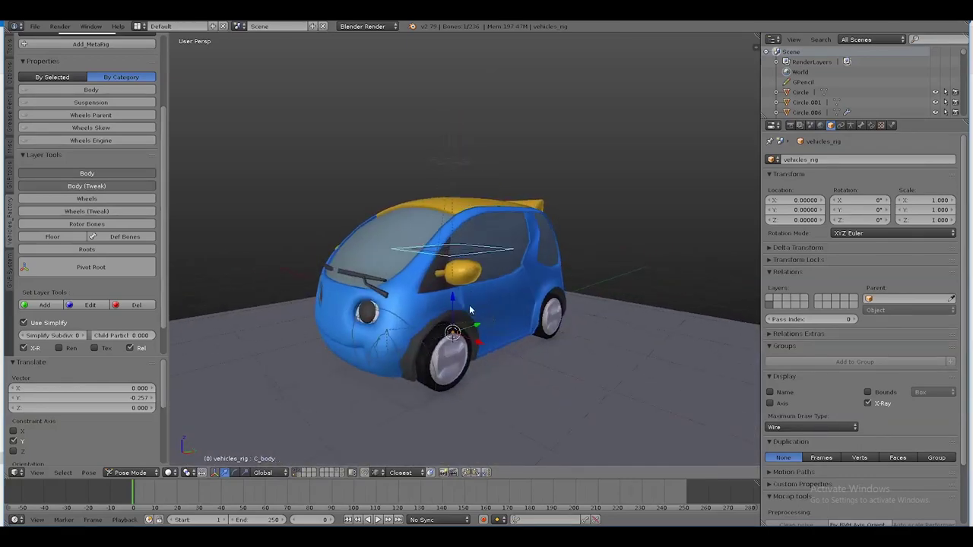
key("g")
key("z")
left_click(490, 241)
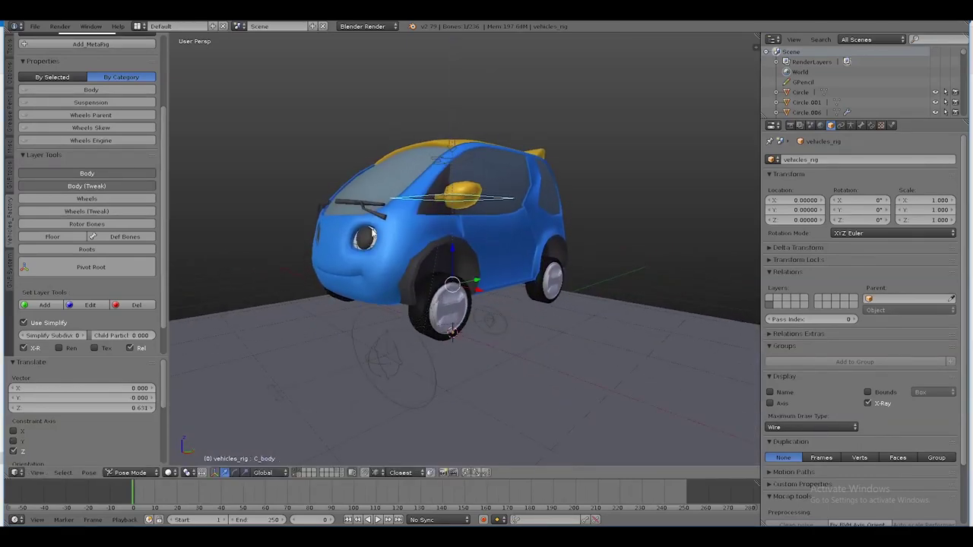
Set change_root/body to 0 for wheels L.001, L, R and R.001 in Wheels Parent
left_click(117, 117)
left_click_drag(103, 143, 26, 145)
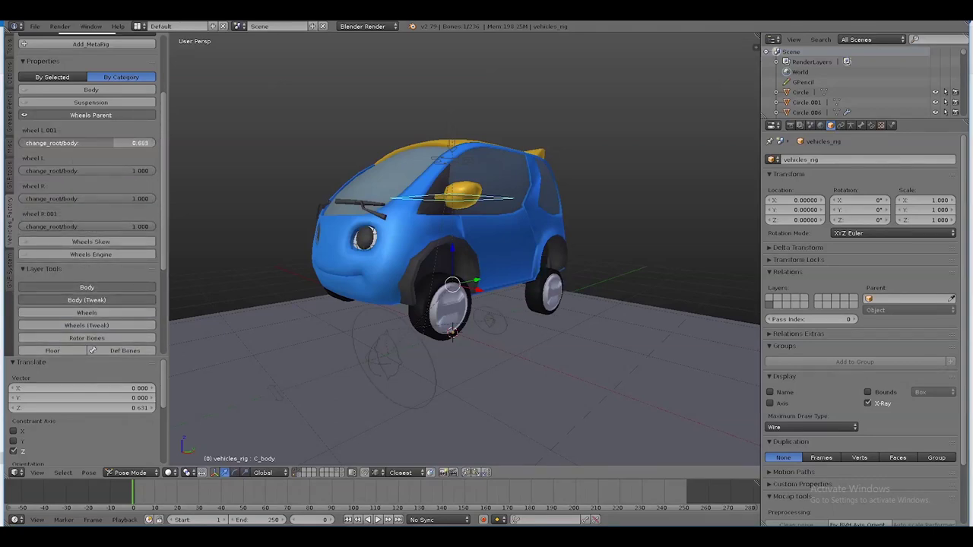
left_click_drag(134, 171, 46, 171)
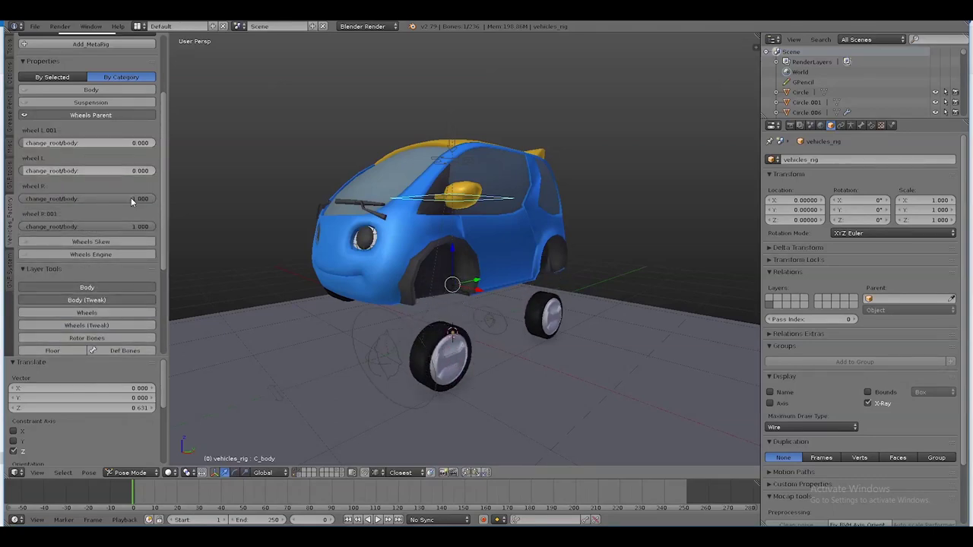
left_click_drag(137, 198, 30, 198)
mouse_move(380, 289)
middle_mouse_down()
mouse_move(482, 292)
mouse_move(448, 287)
middle_mouse_up()
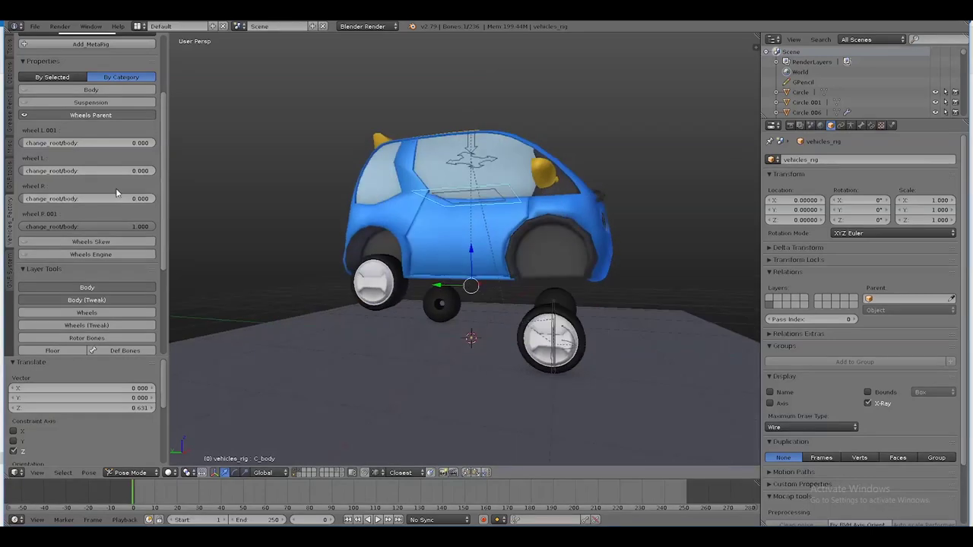
left_click_drag(127, 226, 31, 227)
mouse_move(456, 319)
middle_mouse_down()
mouse_move(568, 318)
mouse_move(570, 258)
middle_mouse_up()
scroll(574, 257, "down", 1)
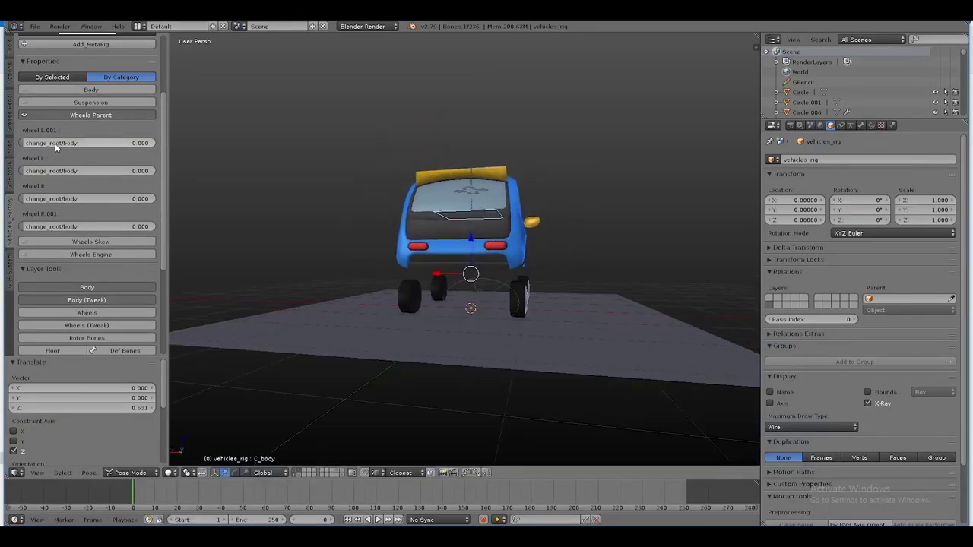
Return change_root/body to 1 for wheels L.001, L, R and R.001
left_click_drag(55, 143, 144, 143)
left_click_drag(55, 171, 145, 171)
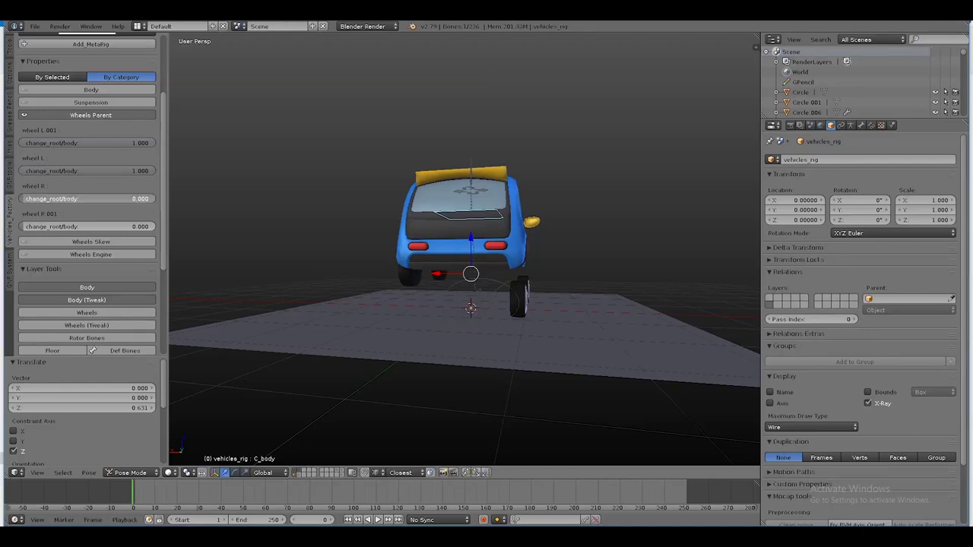
left_click_drag(55, 198, 145, 198)
left_click_drag(89, 227, 145, 226)
mouse_move(327, 228)
middle_mouse_down()
mouse_move(393, 202)
mouse_move(447, 207)
mouse_move(395, 228)
middle_mouse_up()
scroll(395, 228, "up", 3)
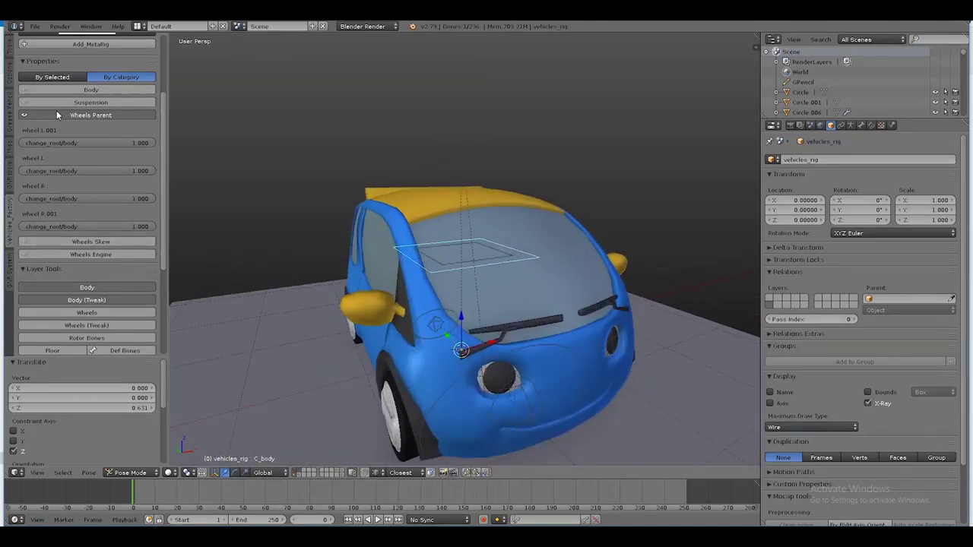